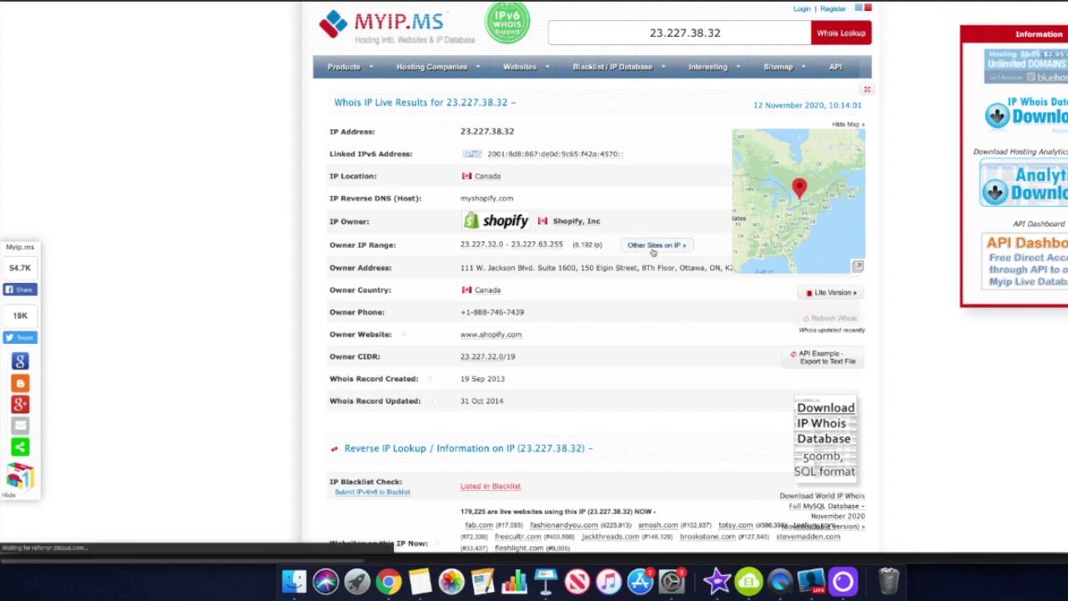
# - List the known websites on the 23.227.38.0–23.227.38.255 Shopify range, such as myshopify.com and fashionnova.com
pyautogui.click(652, 248)
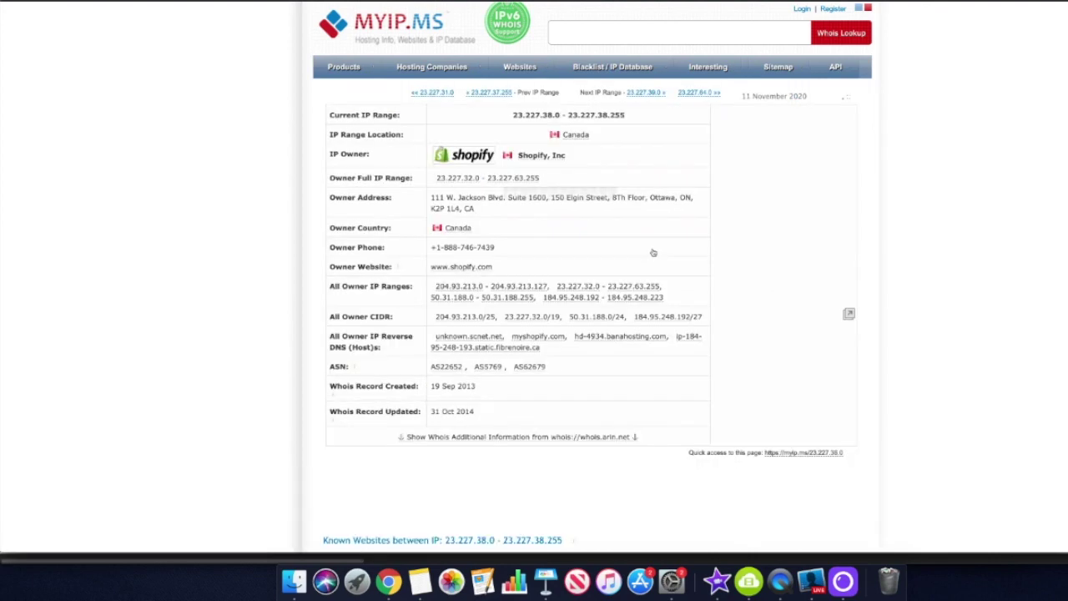
pyautogui.scroll(-15, 632, 308)
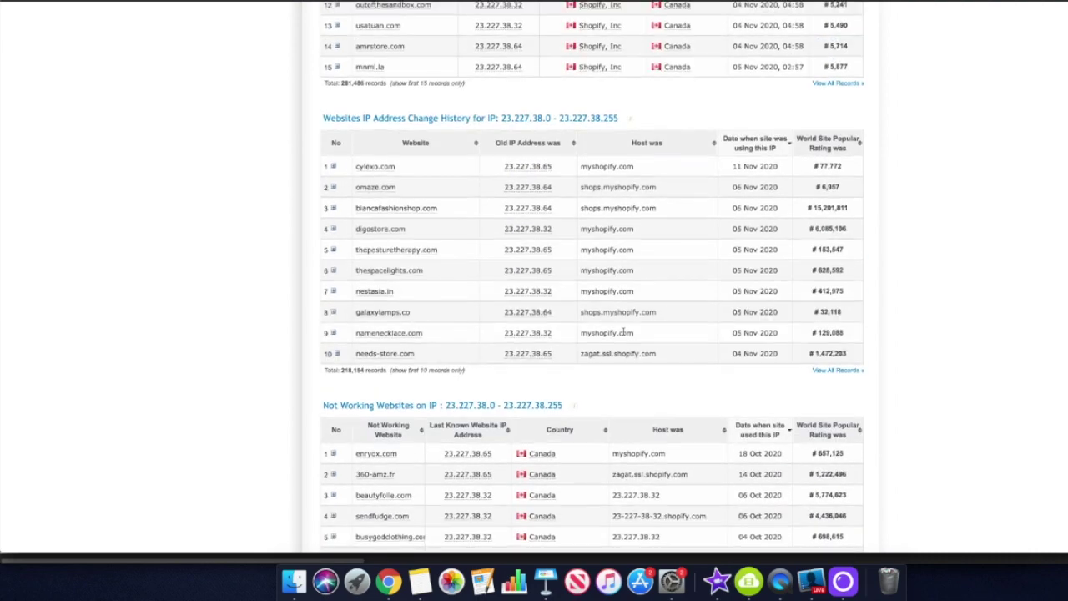
pyautogui.scroll(8, 622, 333)
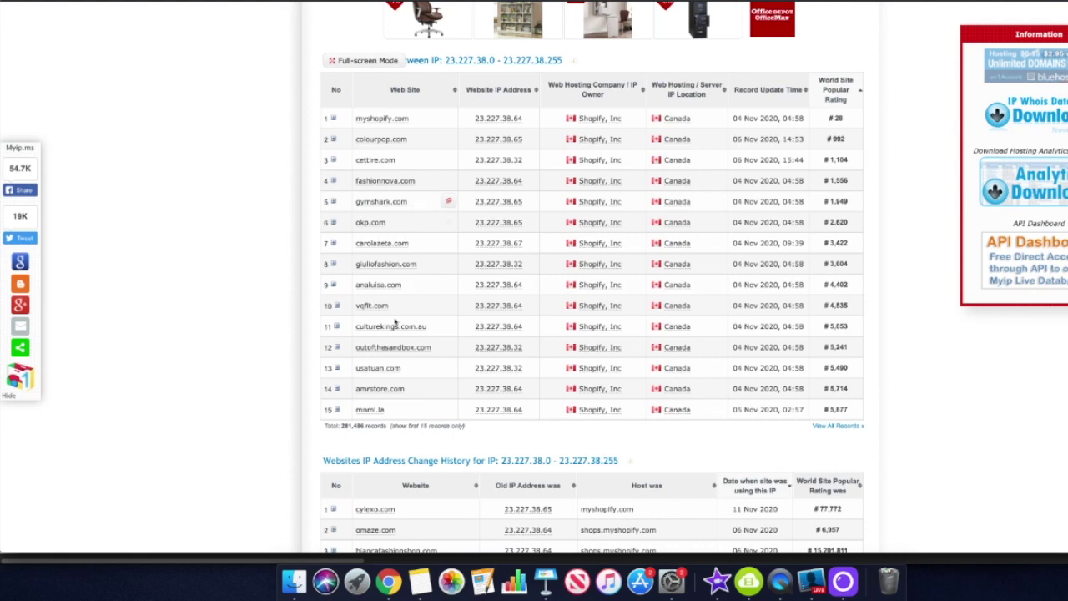
# - Show all website records for the range and jump to page 100, around entries 4952–4968
pyautogui.click(825, 427)
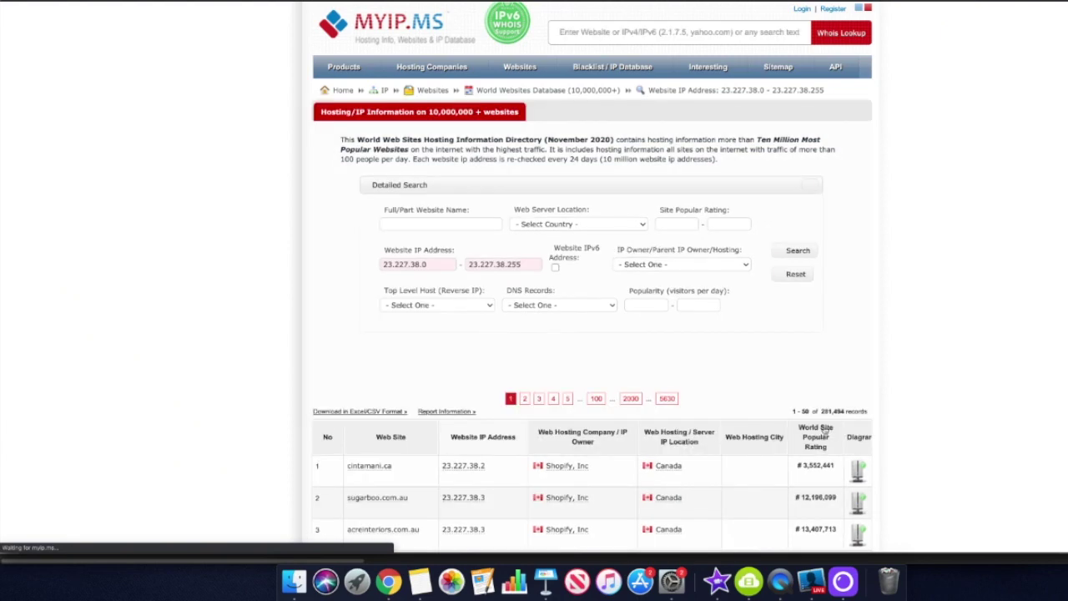
pyautogui.scroll(-5, 825, 431)
pyautogui.scroll(-5, 825, 430)
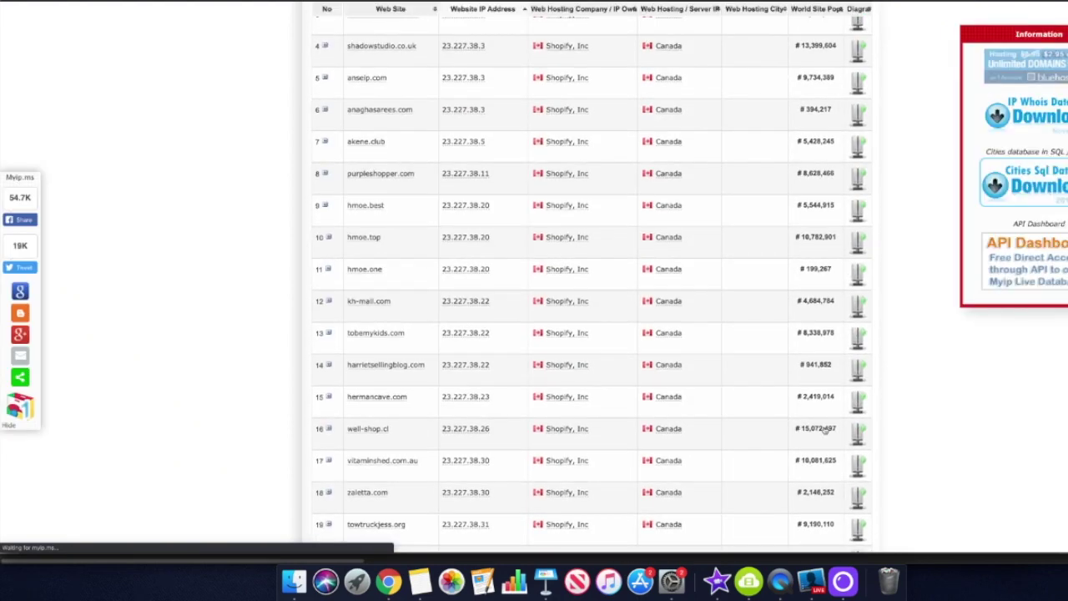
pyautogui.scroll(-2, 825, 430)
pyautogui.scroll(-2, 825, 431)
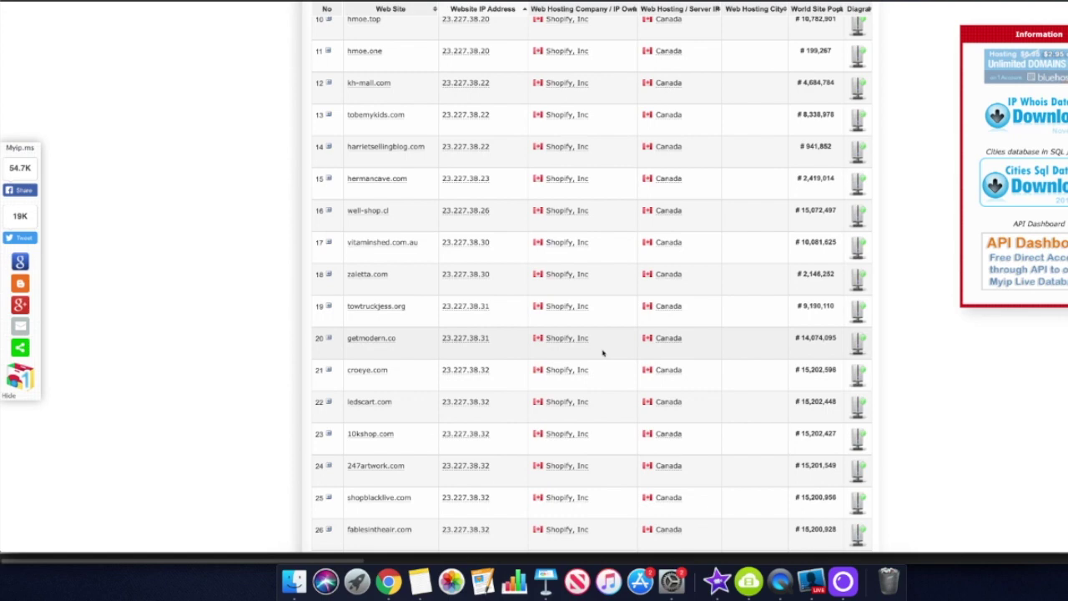
pyautogui.scroll(-10, 602, 353)
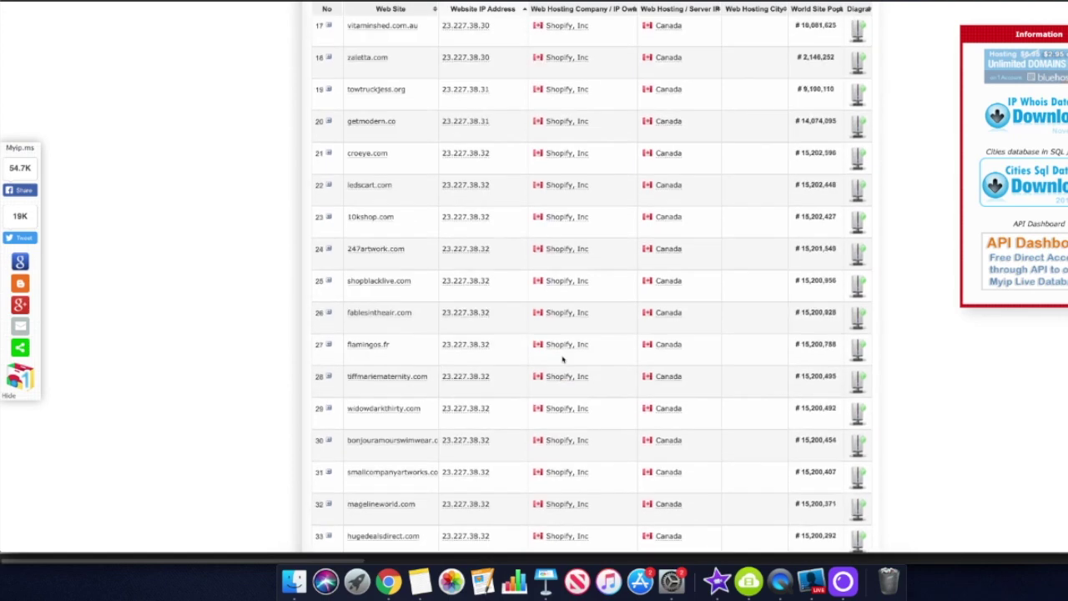
pyautogui.scroll(-12, 563, 359)
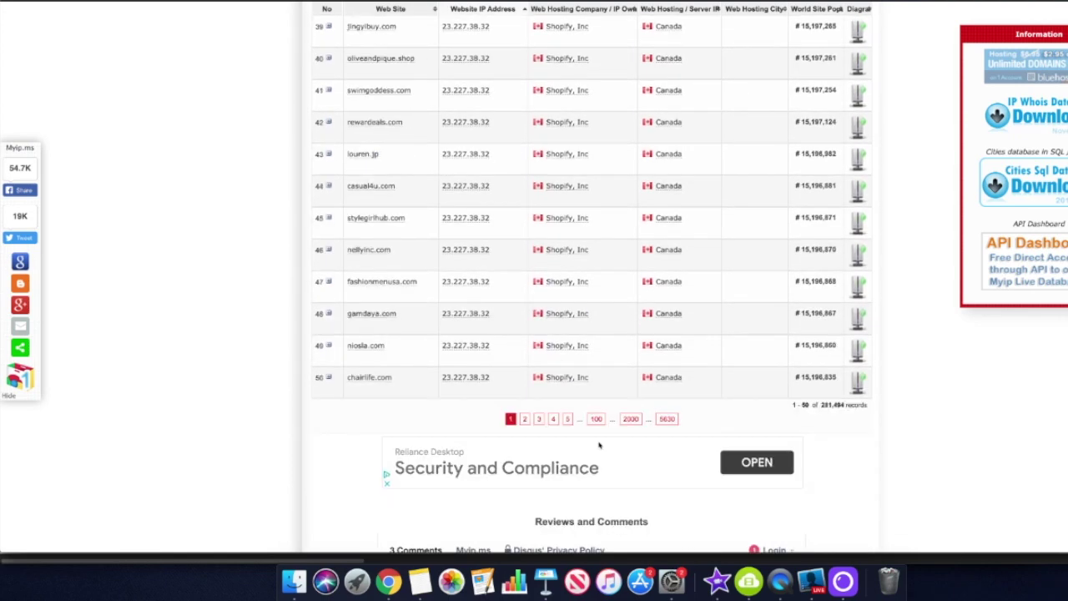
pyautogui.click(599, 420)
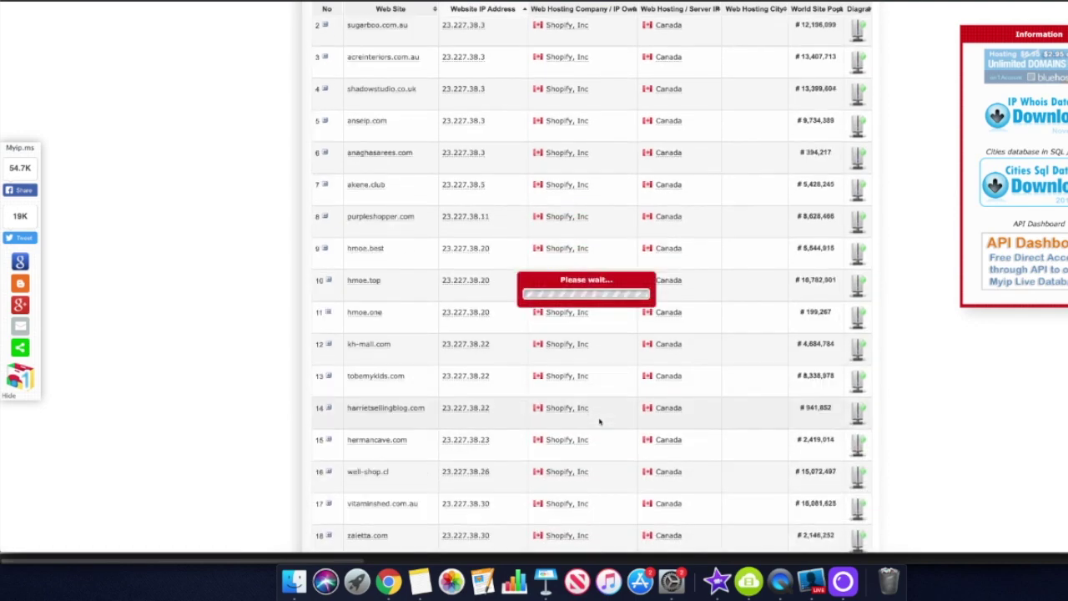
pyautogui.scroll(-3, 599, 415)
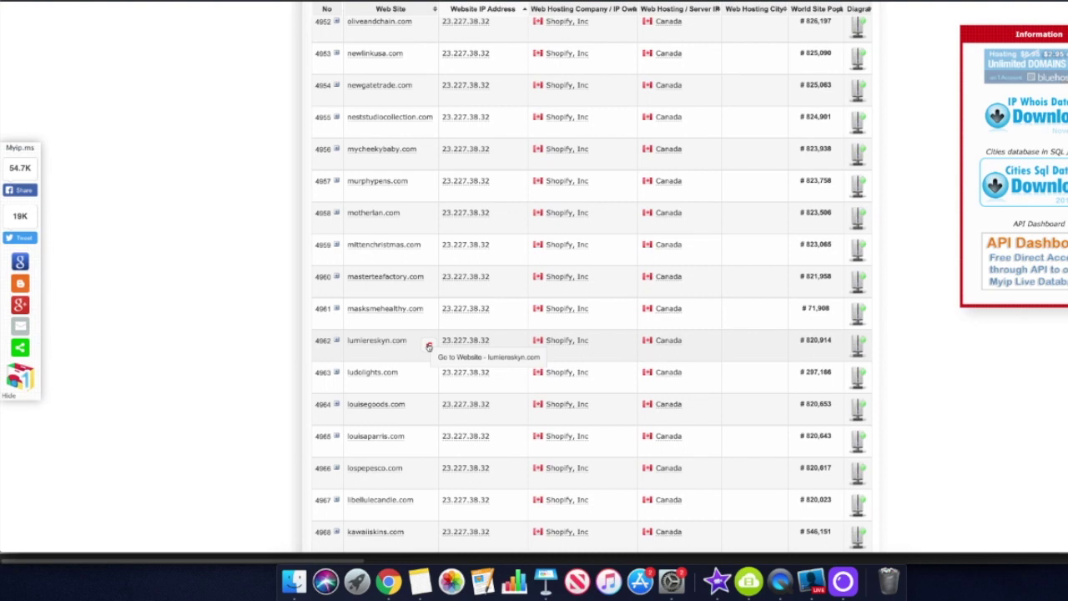
pyautogui.click(428, 347)
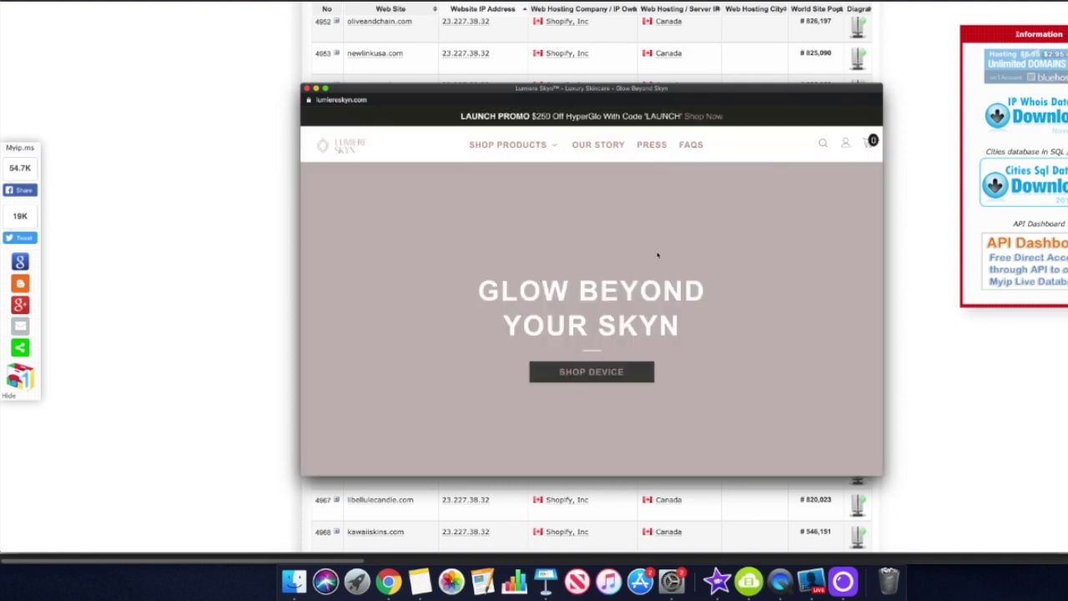
pyautogui.scroll(-3, 609, 231)
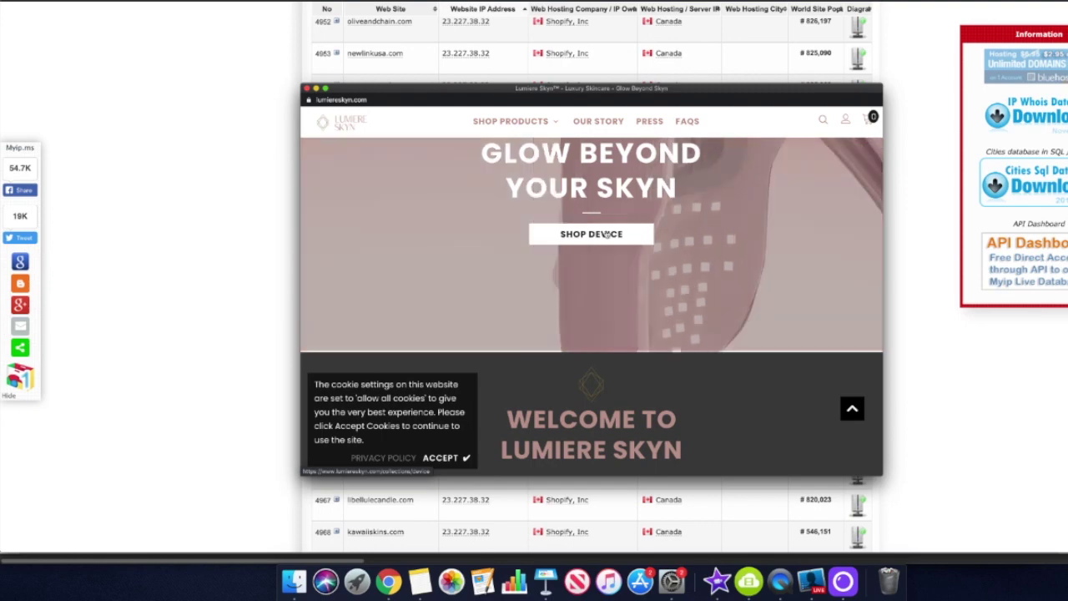
pyautogui.scroll(-5, 607, 234)
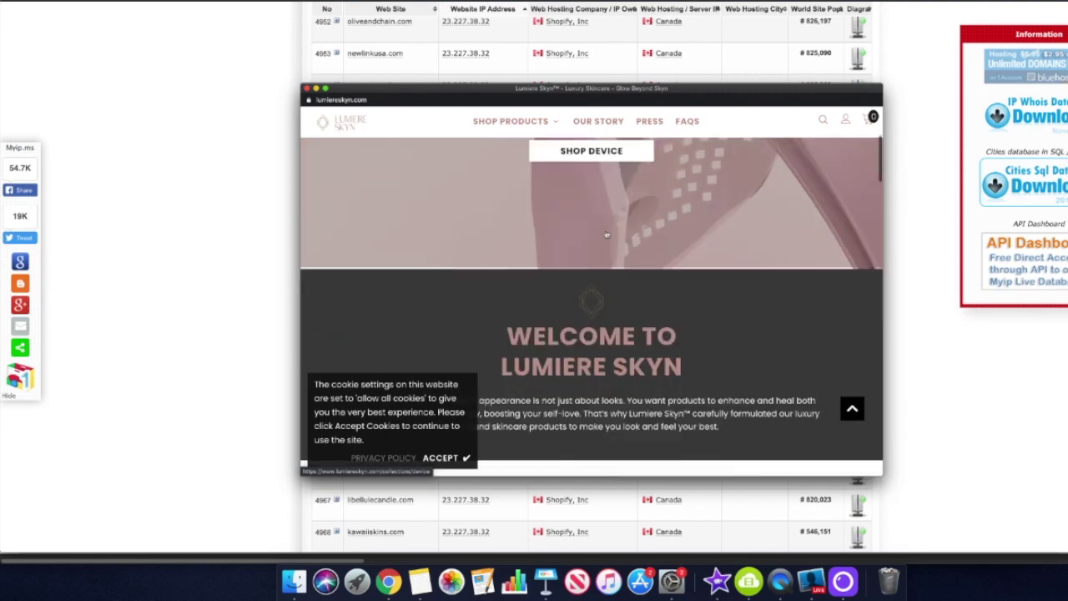
pyautogui.scroll(-4, 607, 235)
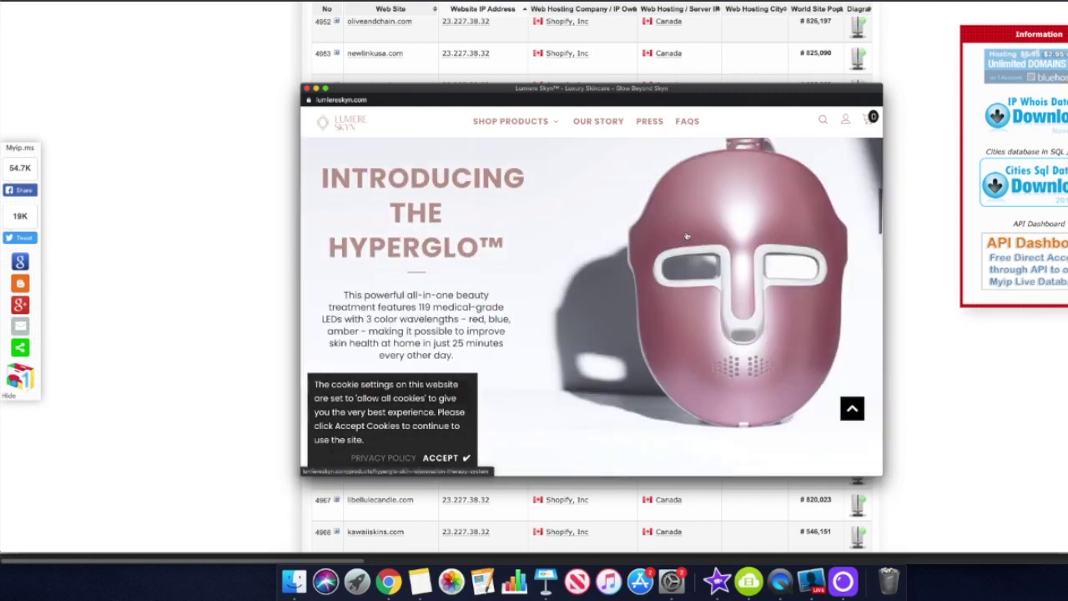
pyautogui.moveTo(513, 123)
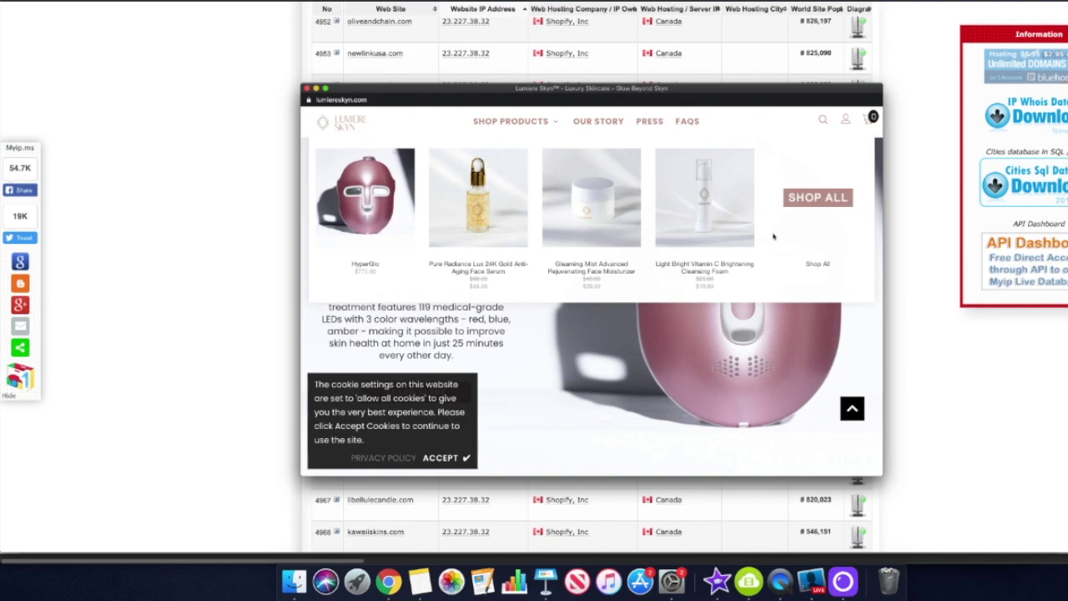
pyautogui.scroll(5, 647, 185)
pyautogui.scroll(2, 647, 185)
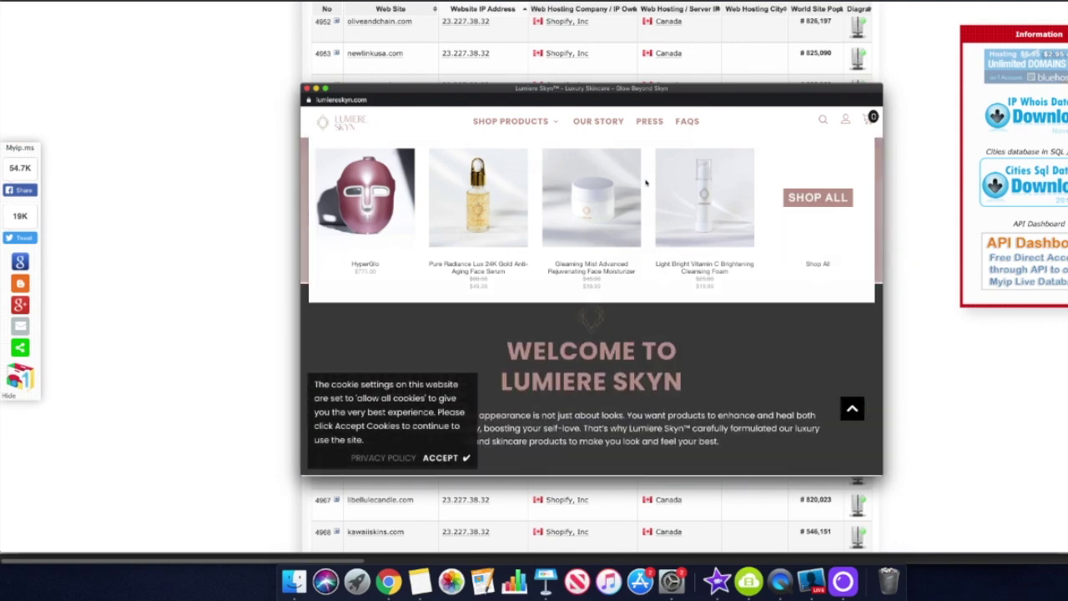
pyautogui.scroll(-3, 411, 209)
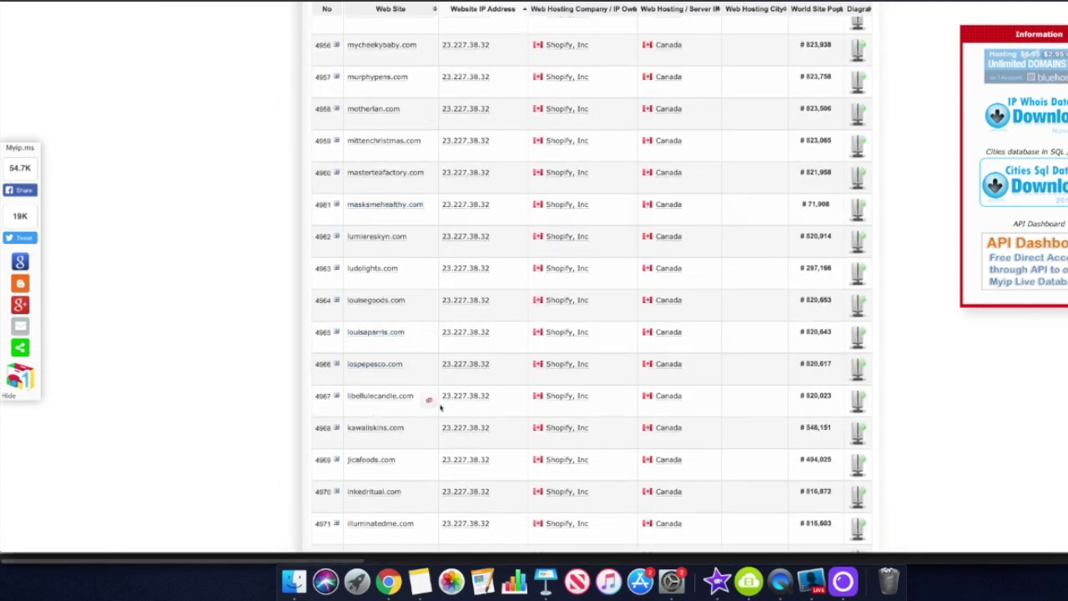
# - Preview the libellulecandle.com candle store, scroll through it, then close the preview
pyautogui.click(429, 401)
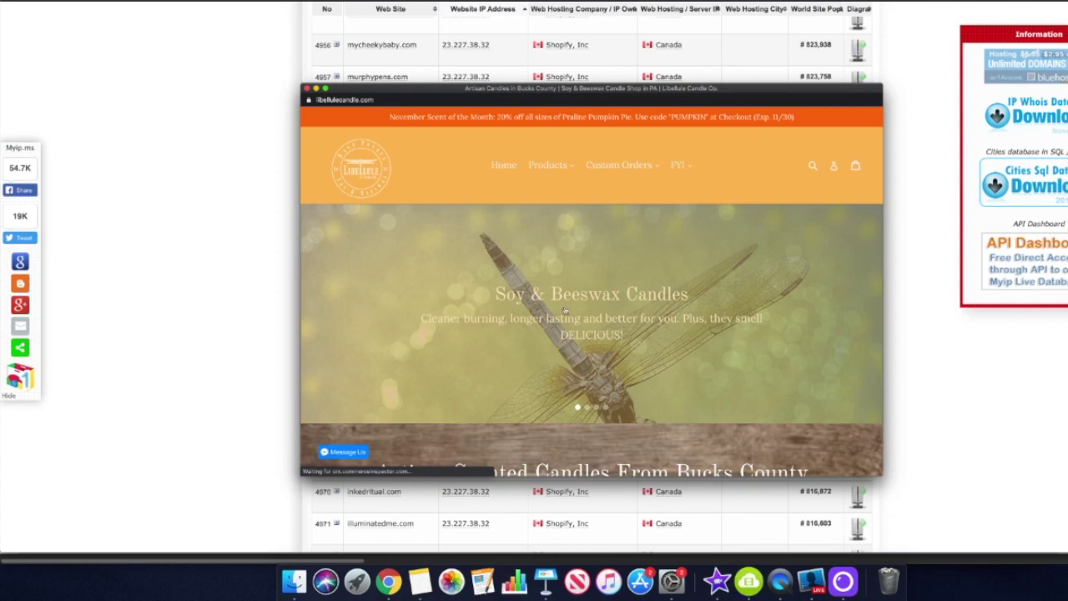
pyautogui.scroll(-10, 564, 310)
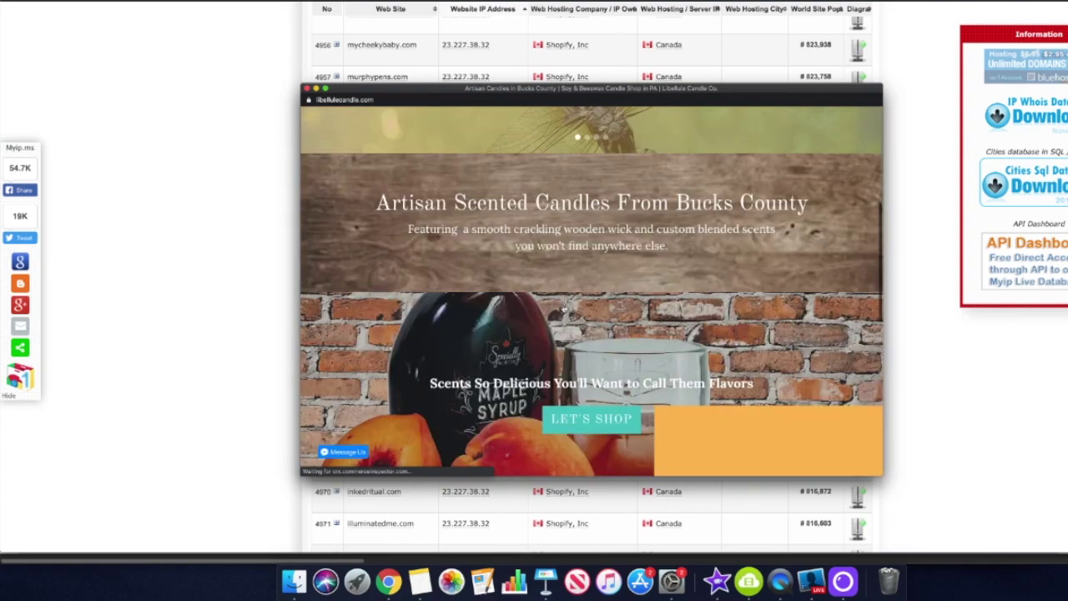
pyautogui.scroll(-5, 564, 310)
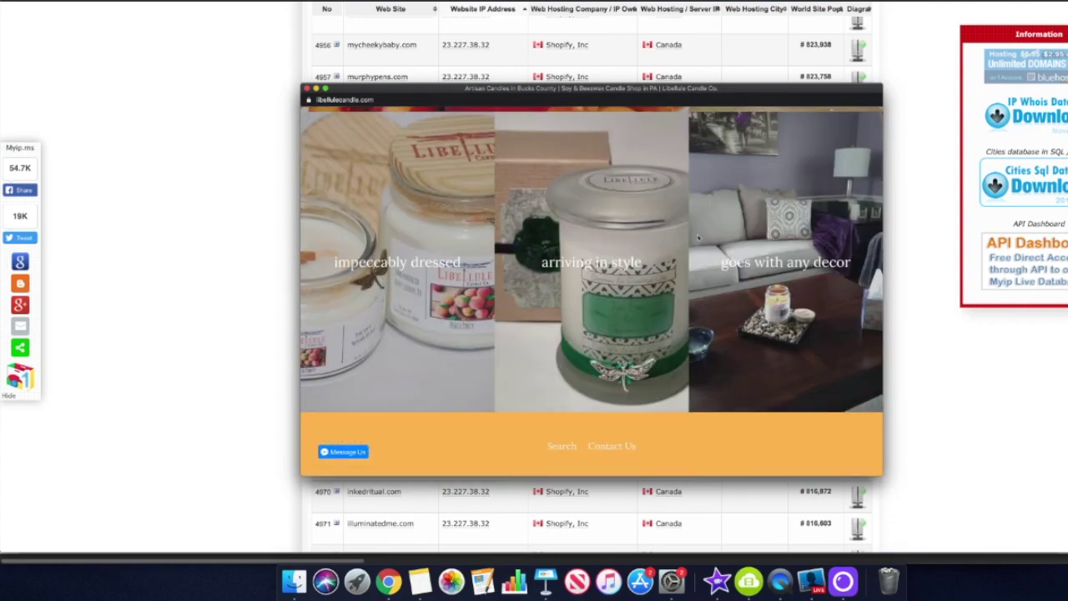
pyautogui.scroll(-2, 684, 268)
pyautogui.scroll(15, 684, 268)
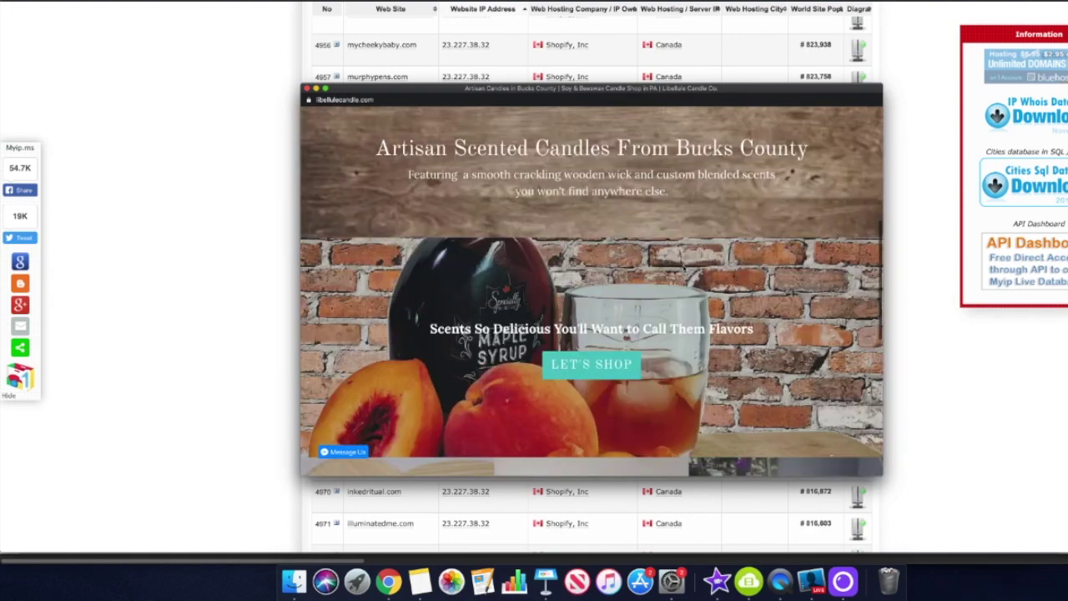
pyautogui.click(306, 87)
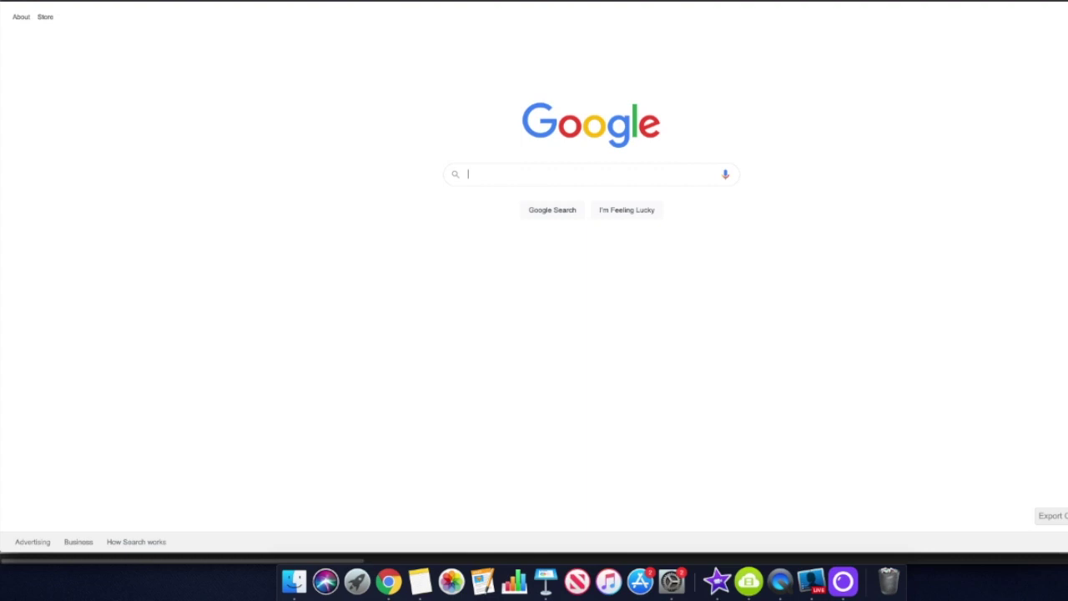
# - Search Google for 'baby + myshopify.com' and scroll through the Shopify baby store results
pyautogui.click(502, 174)
pyautogui.write('baby + my')
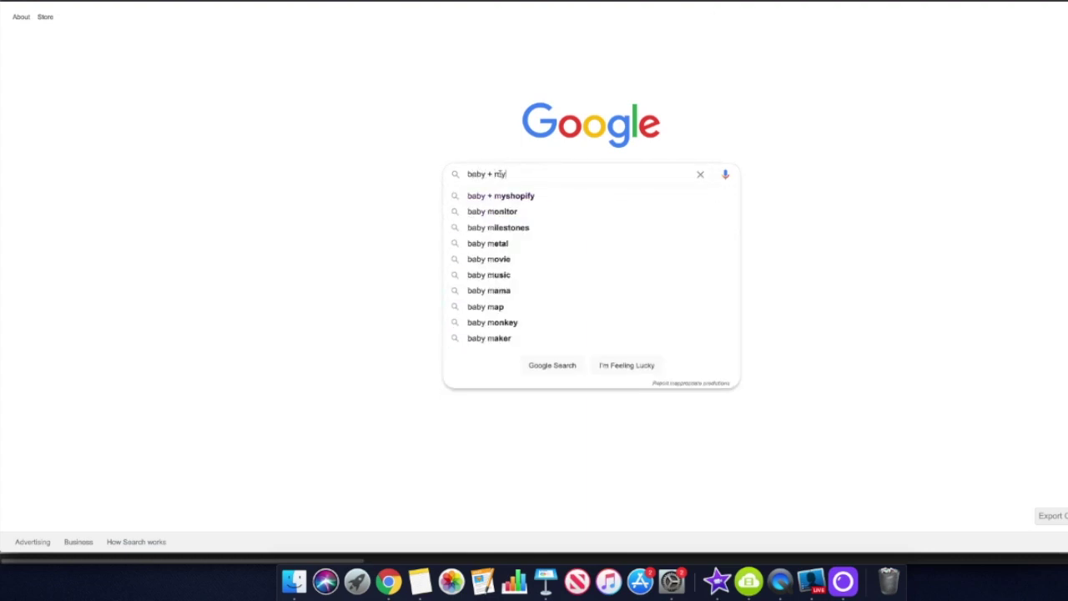
pyautogui.write('shopify.com')
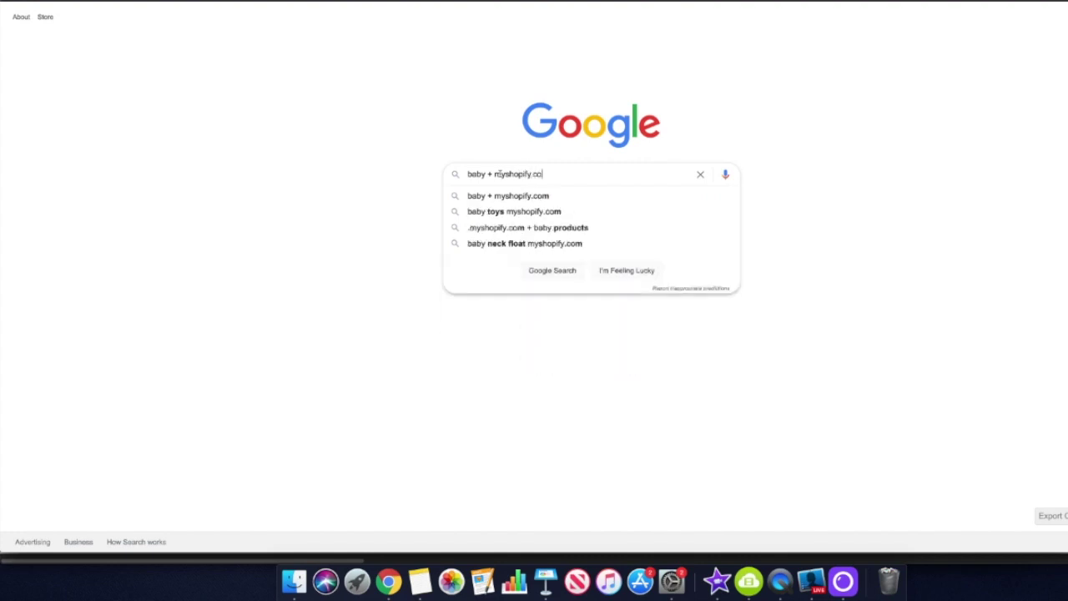
pyautogui.press('Return')
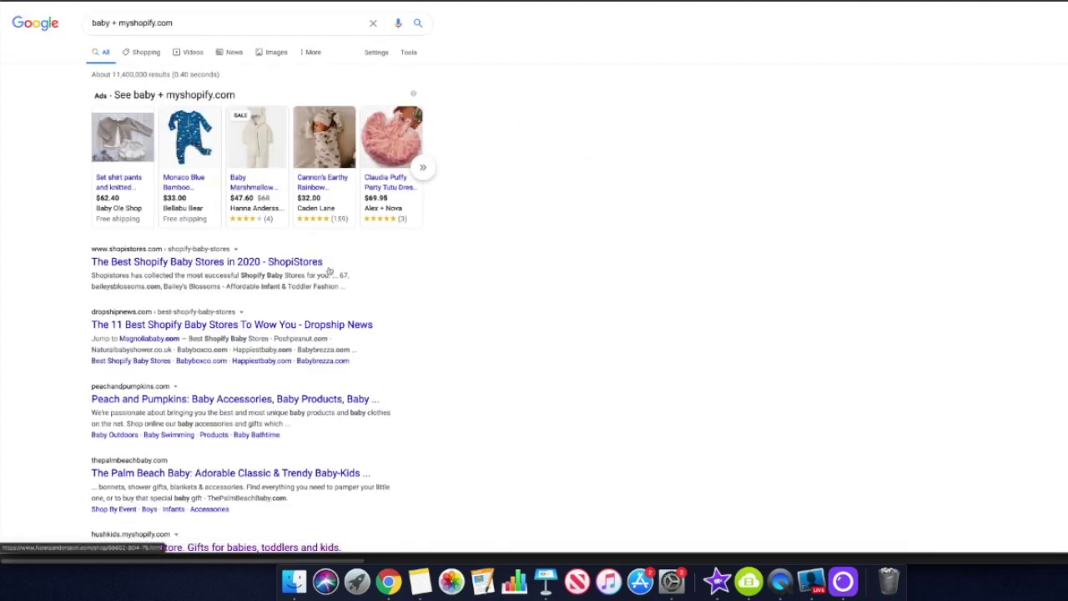
pyautogui.scroll(-3, 330, 271)
pyautogui.scroll(-1, 330, 271)
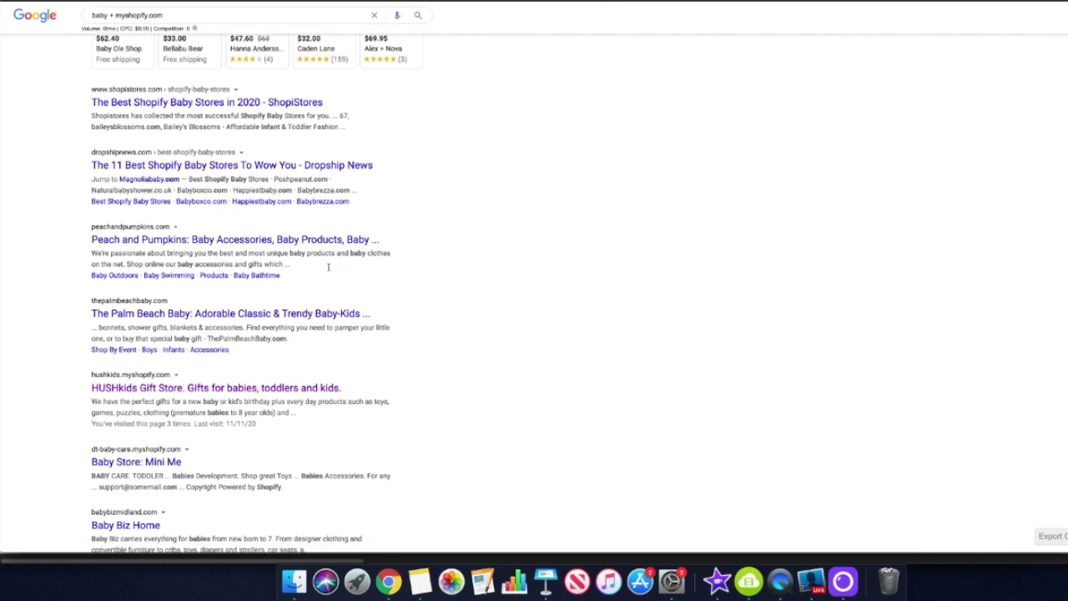
pyautogui.scroll(2, 328, 267)
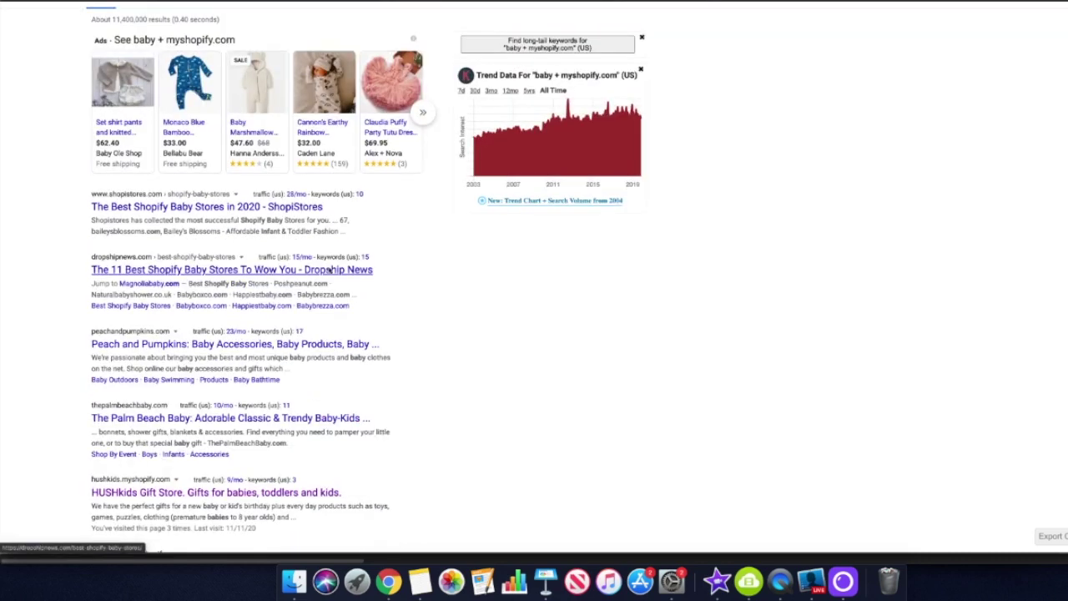
pyautogui.scroll(-1, 329, 270)
pyautogui.scroll(-1, 329, 270)
pyautogui.scroll(1, 329, 271)
pyautogui.scroll(-1, 329, 270)
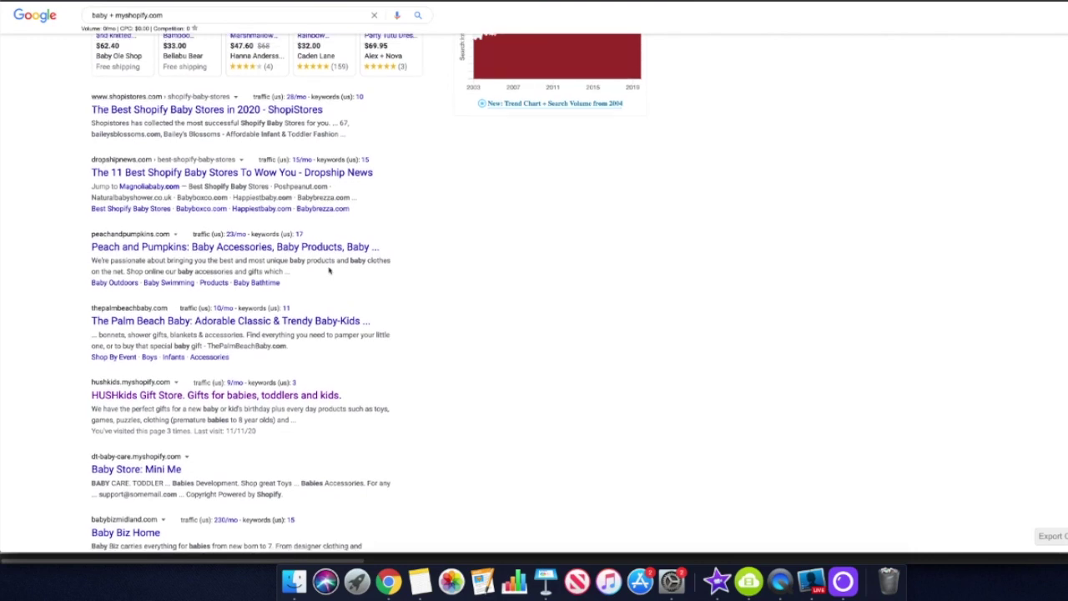
pyautogui.scroll(1, 329, 270)
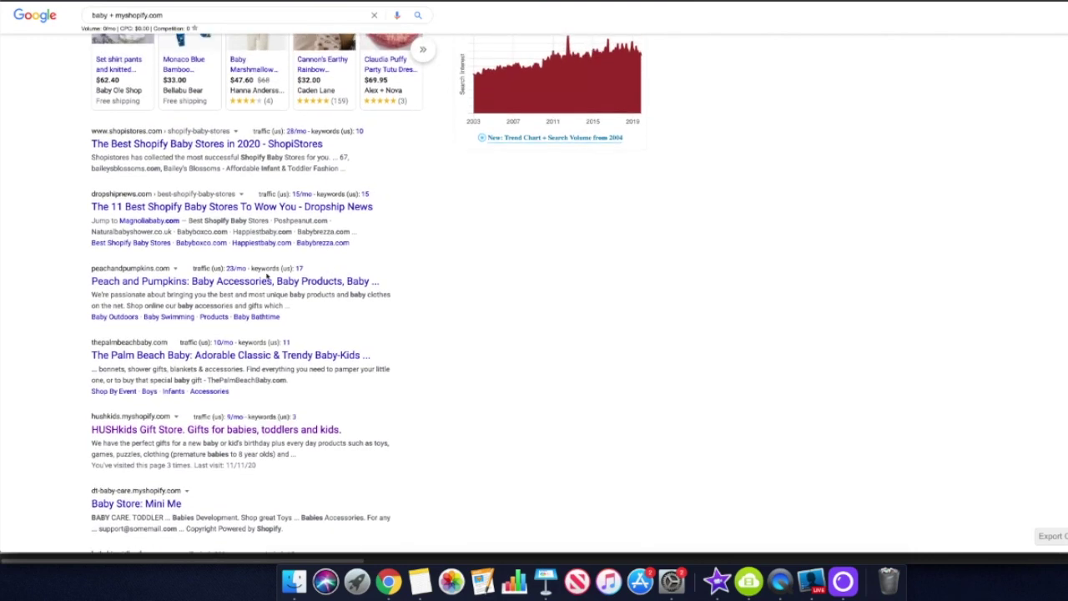
# - Open Peach and Pumpkins from the results, browse its homepage, then go to the SHOP catalogue
pyautogui.click(262, 283)
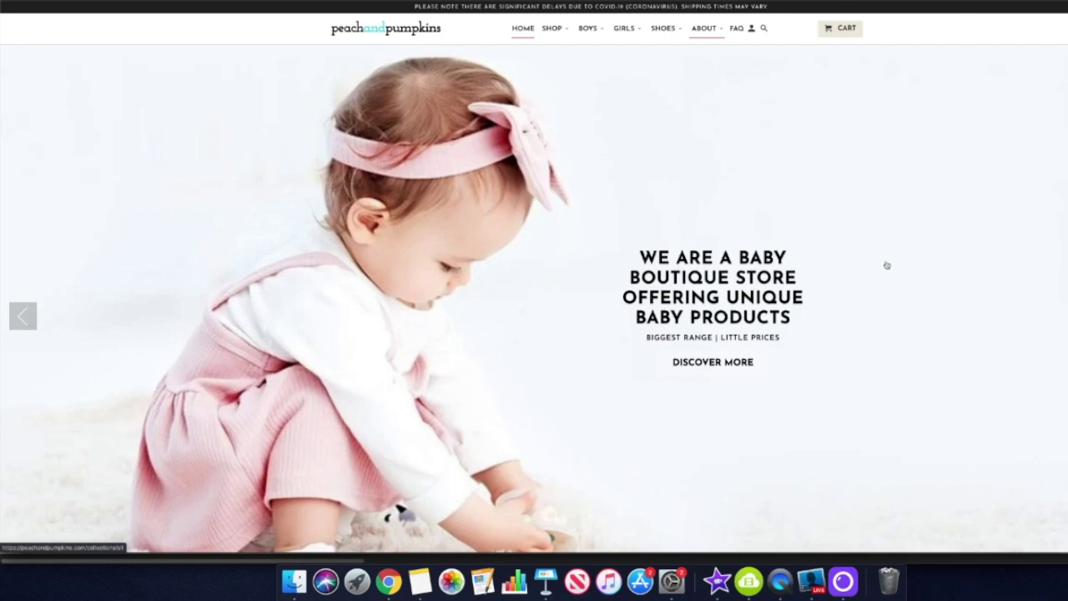
pyautogui.scroll(-2, 887, 266)
pyautogui.scroll(-3, 887, 266)
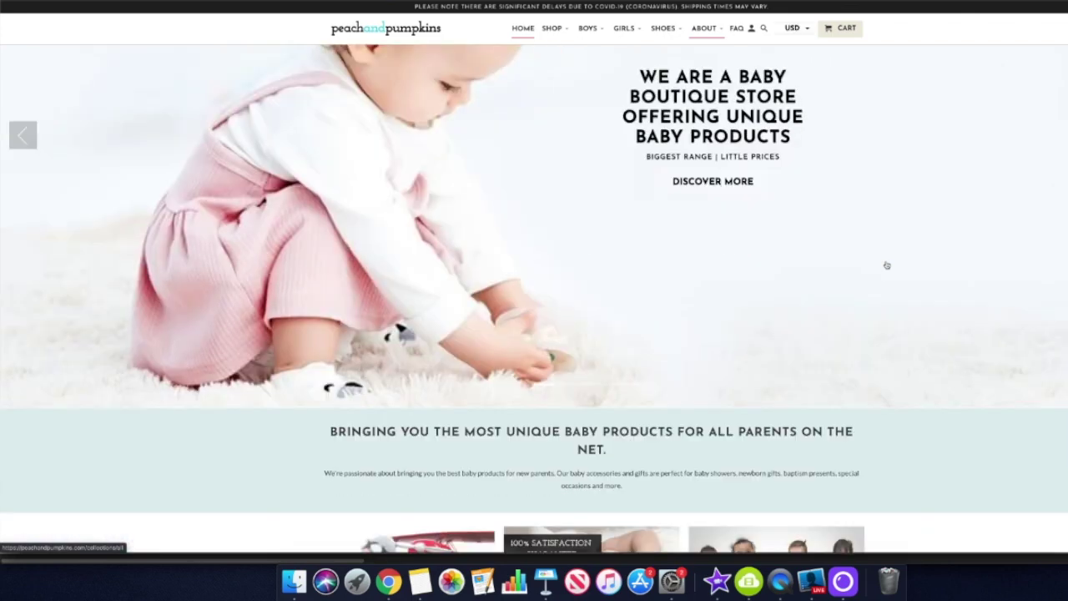
pyautogui.scroll(-6, 888, 265)
pyautogui.press('super+r')
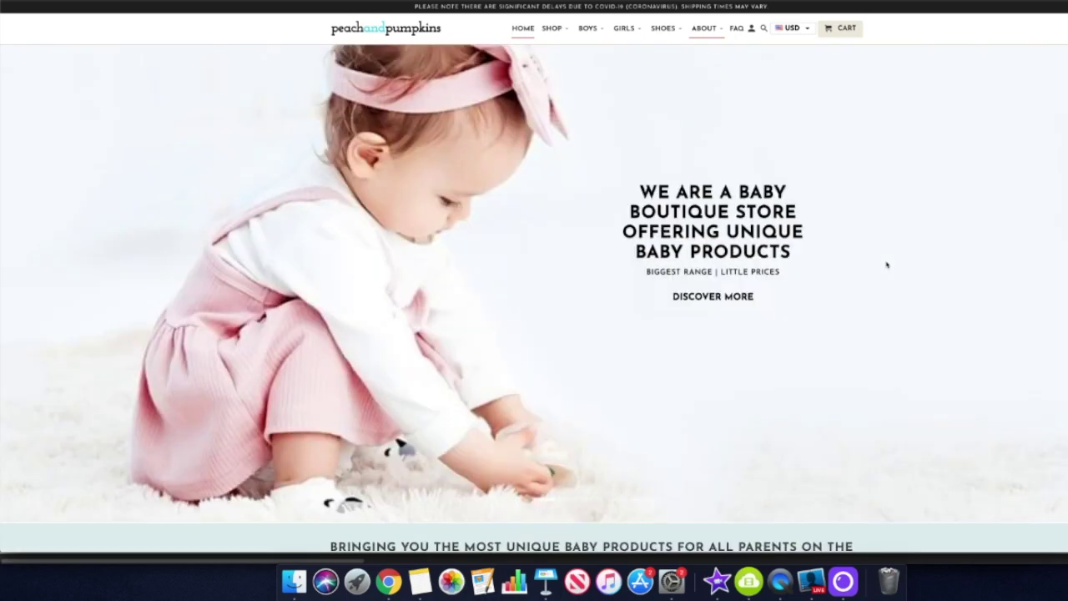
pyautogui.scroll(-8, 887, 265)
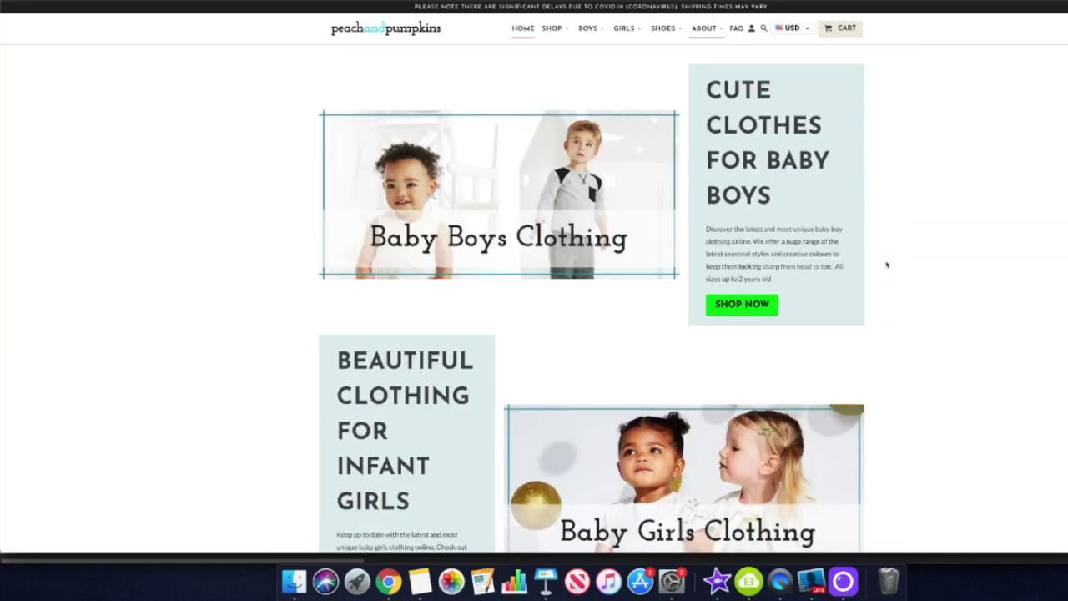
pyautogui.scroll(10, 887, 263)
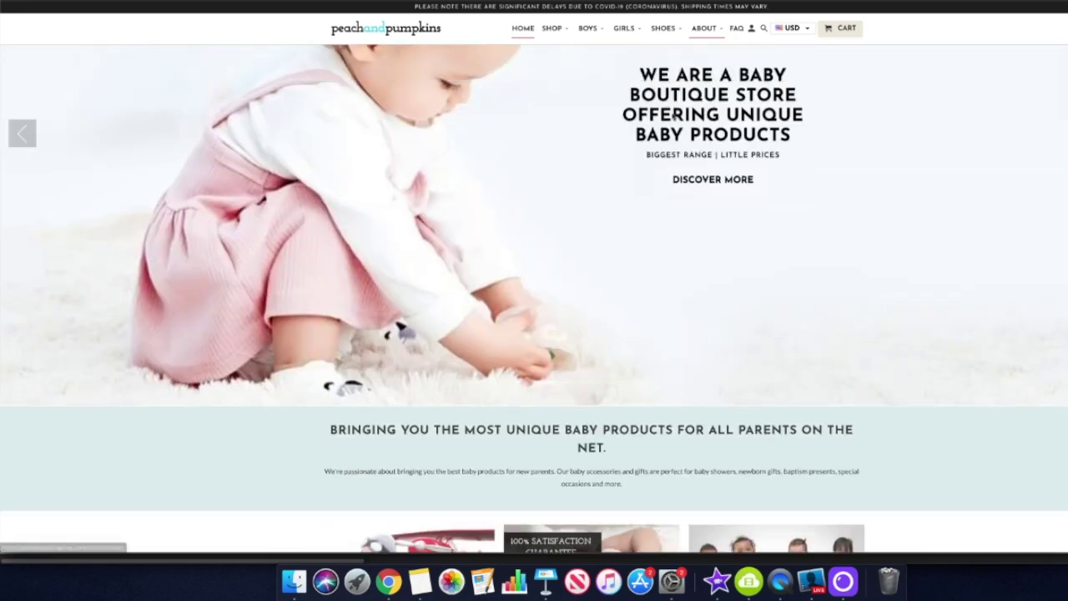
pyautogui.moveTo(556, 35)
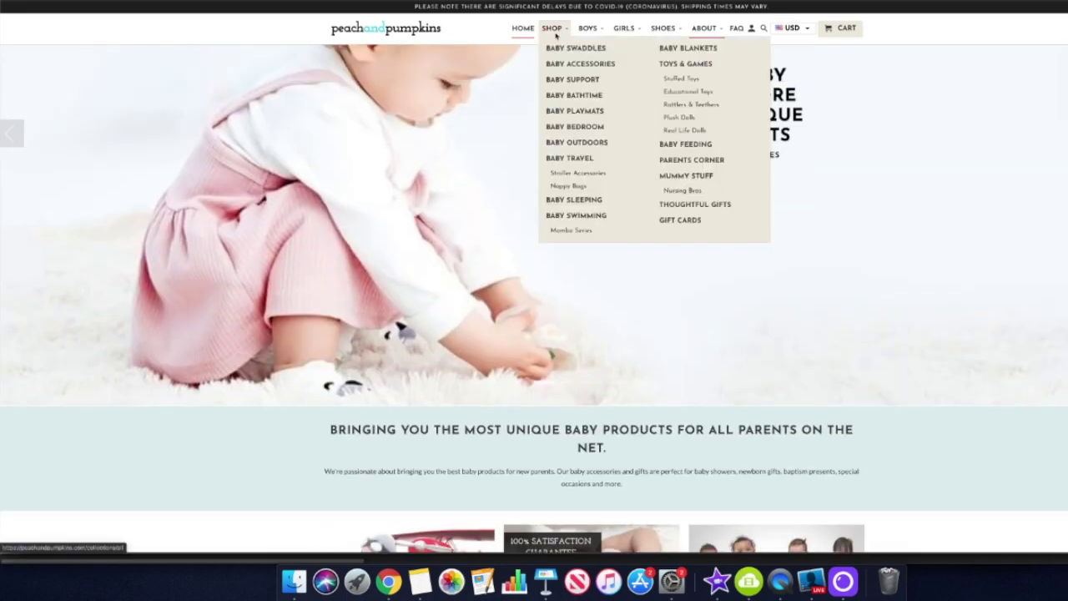
pyautogui.click(553, 29)
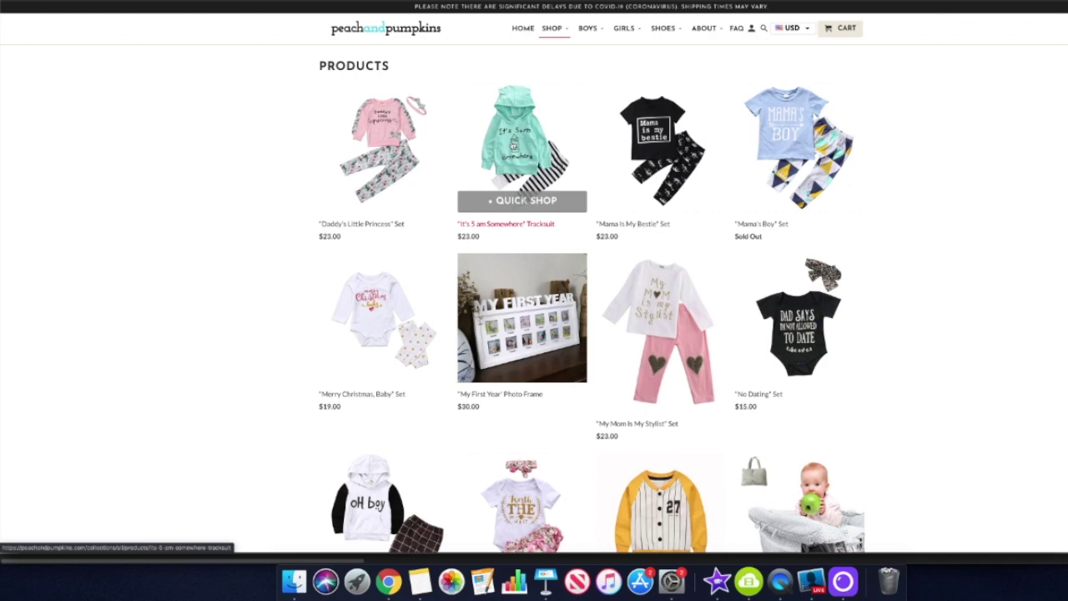
# - Open the $23.00 'It's 5 am Somewhere' Tracksuit and add it to the cart
pyautogui.click(513, 146)
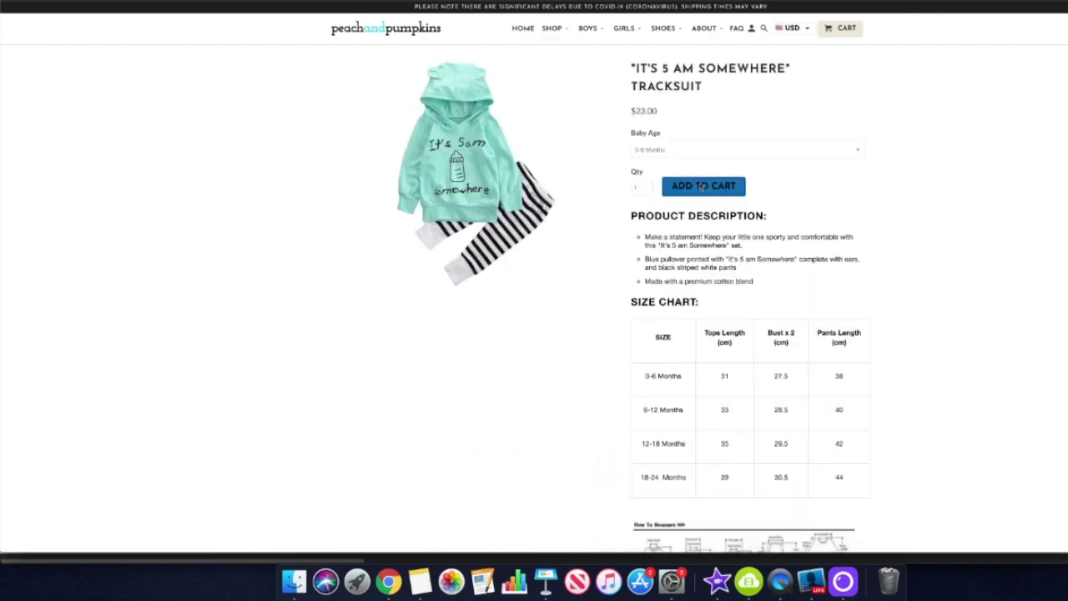
pyautogui.click(701, 186)
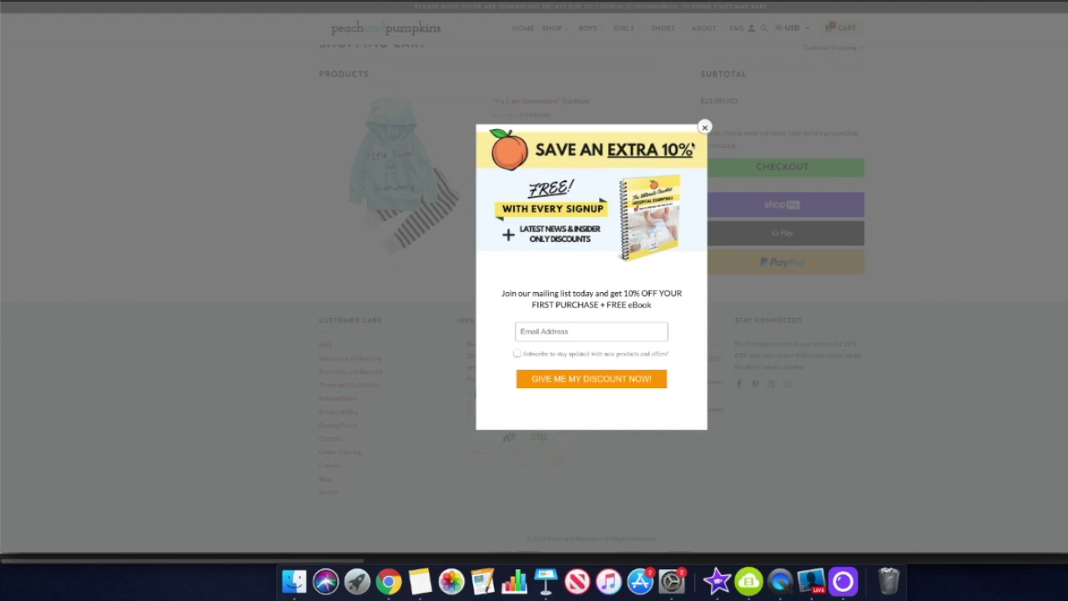
# - Close the email-signup discount popup covering the Peach and Pumpkins cart
pyautogui.click(705, 128)
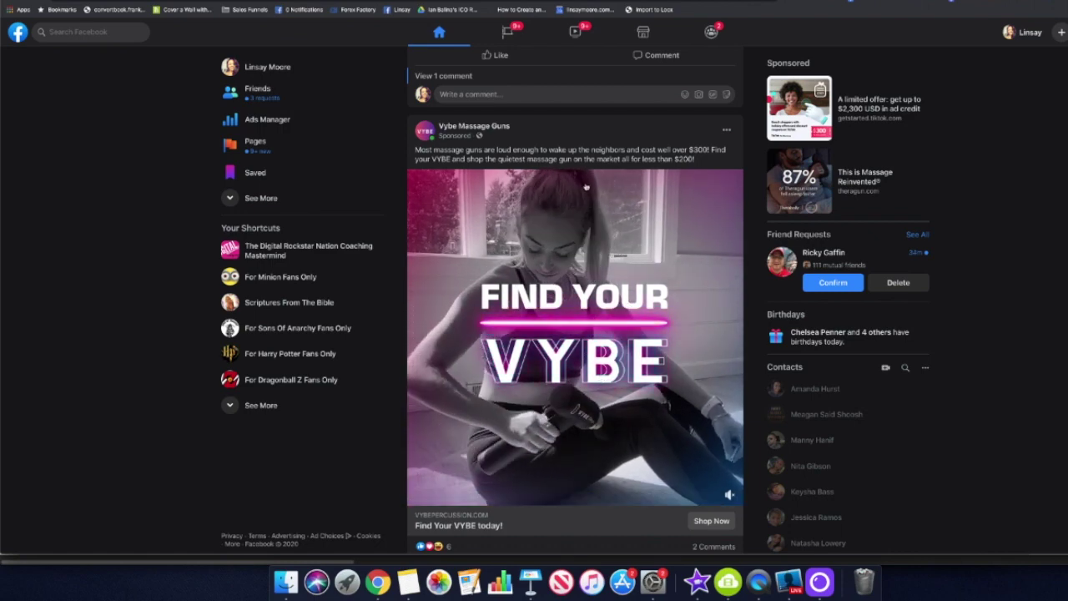
pyautogui.moveTo(492, 126)
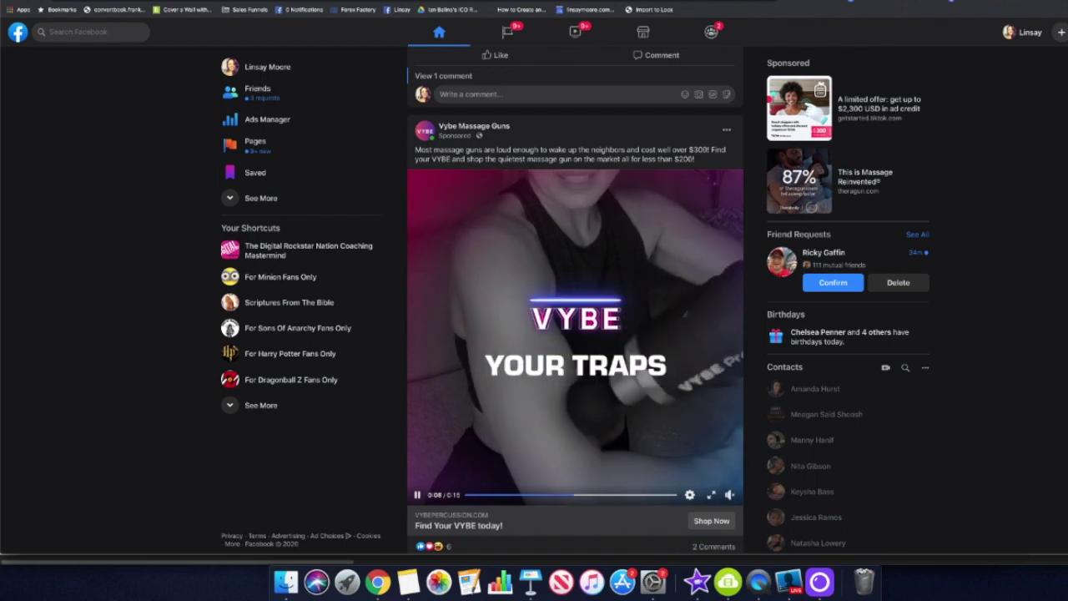
# - Open the VYBE store from the sponsored ad and add the VYBE Pro massage gun to the cart
pyautogui.click(572, 349)
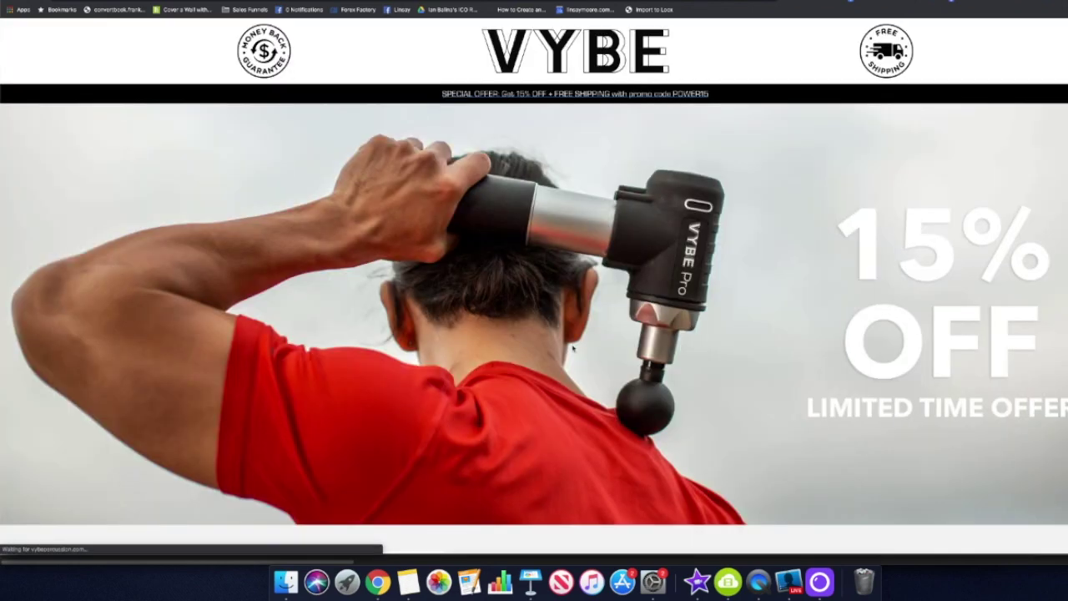
pyautogui.scroll(-1, 781, 312)
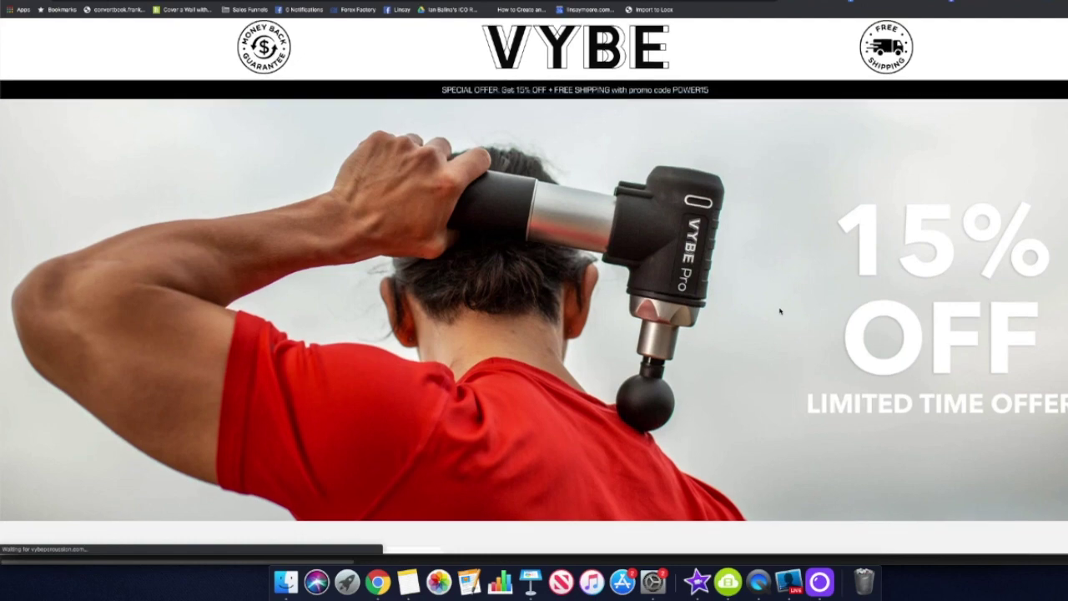
pyautogui.scroll(-5, 780, 311)
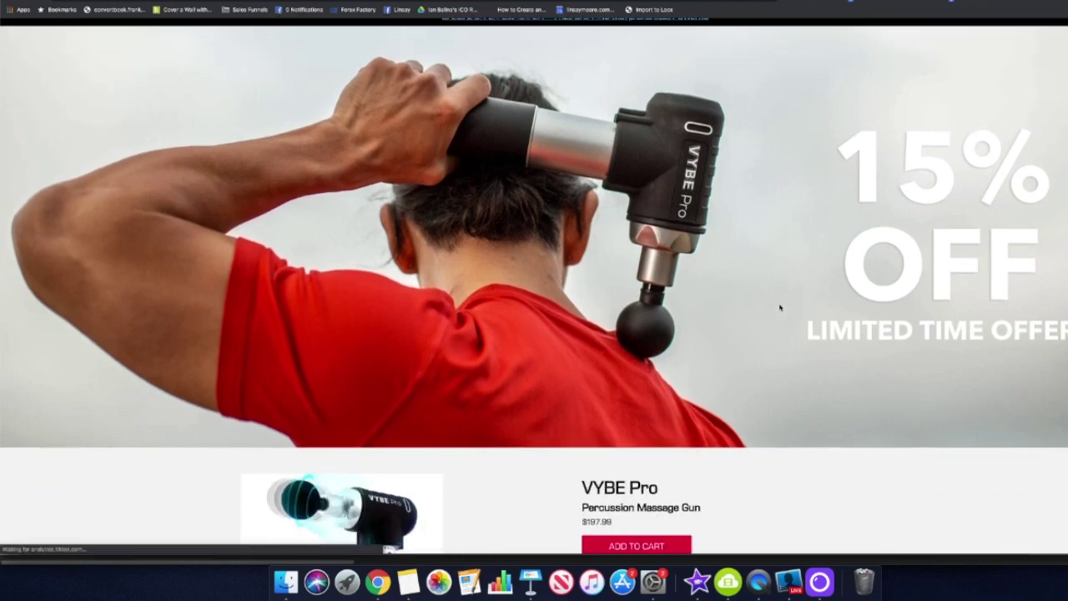
pyautogui.scroll(-4, 780, 308)
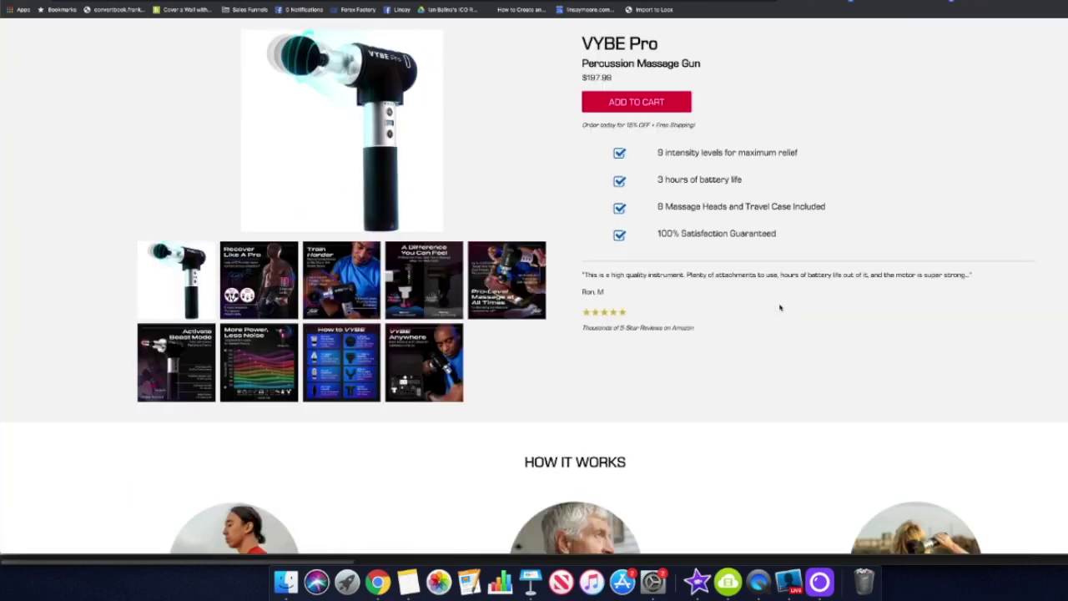
pyautogui.scroll(-2, 781, 308)
pyautogui.scroll(5, 780, 308)
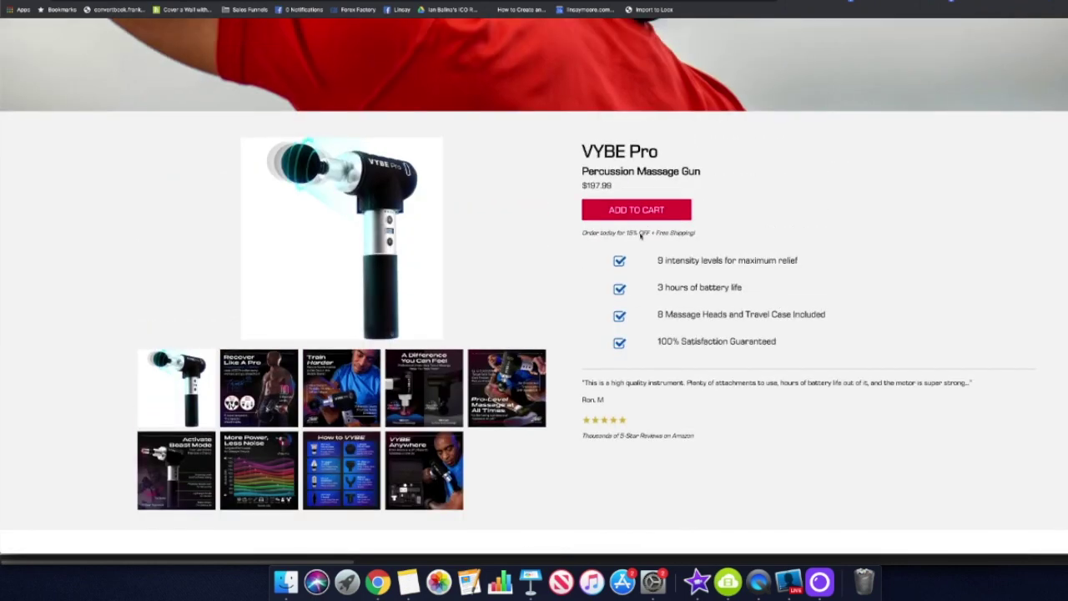
pyautogui.click(630, 210)
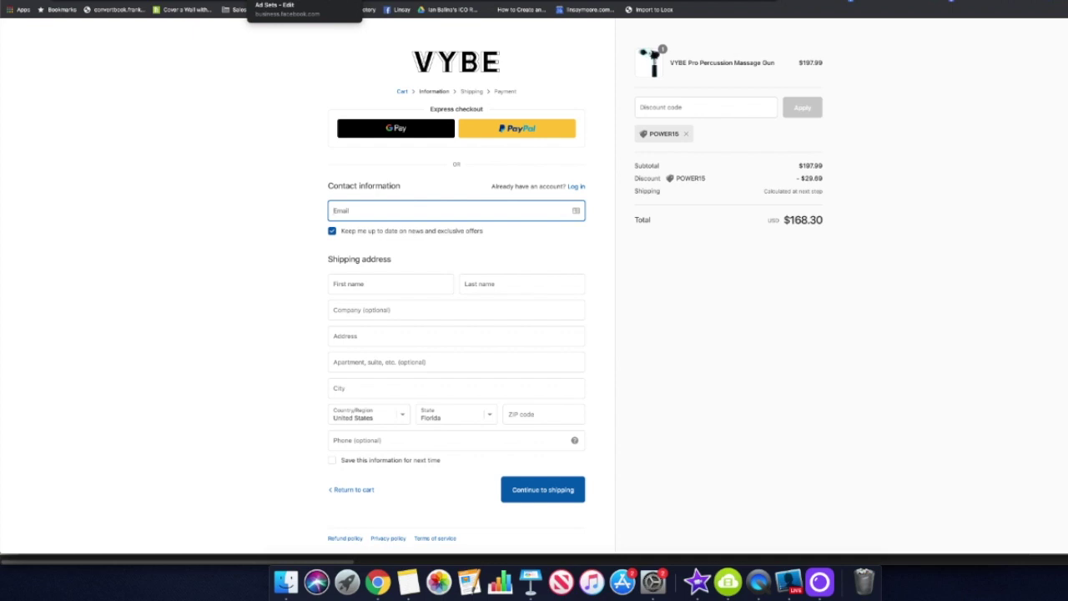
# - Return to the Ads Manager ad set editor via the 'Ad Sets - Edit' bookmark
pyautogui.click(292, 10)
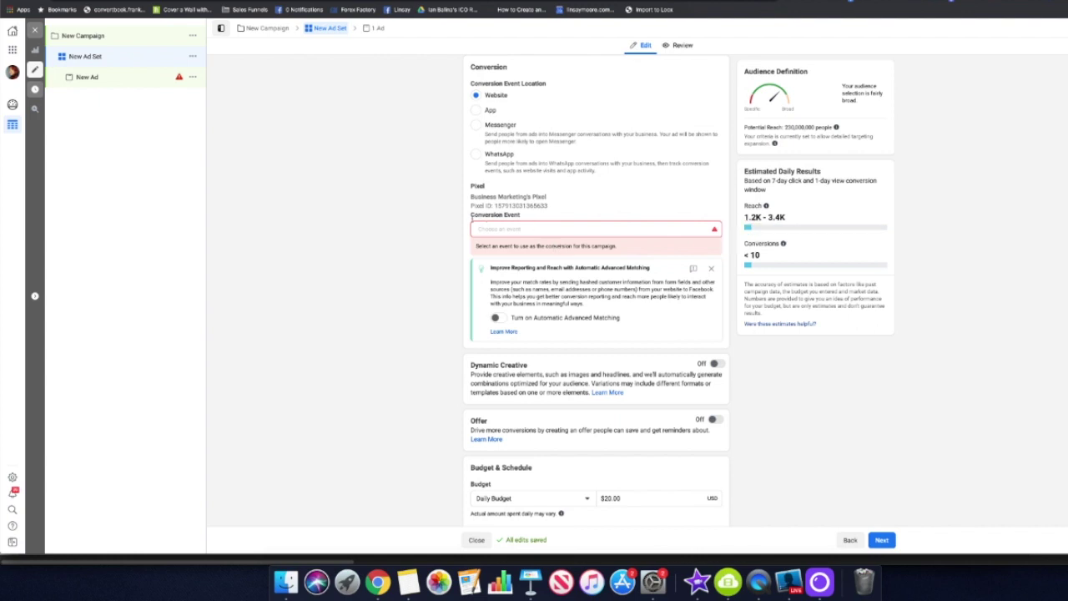
# - Open the Conversion Event dropdown and review the pixel's events like Purchase, Add to Cart and View Content
pyautogui.click(509, 231)
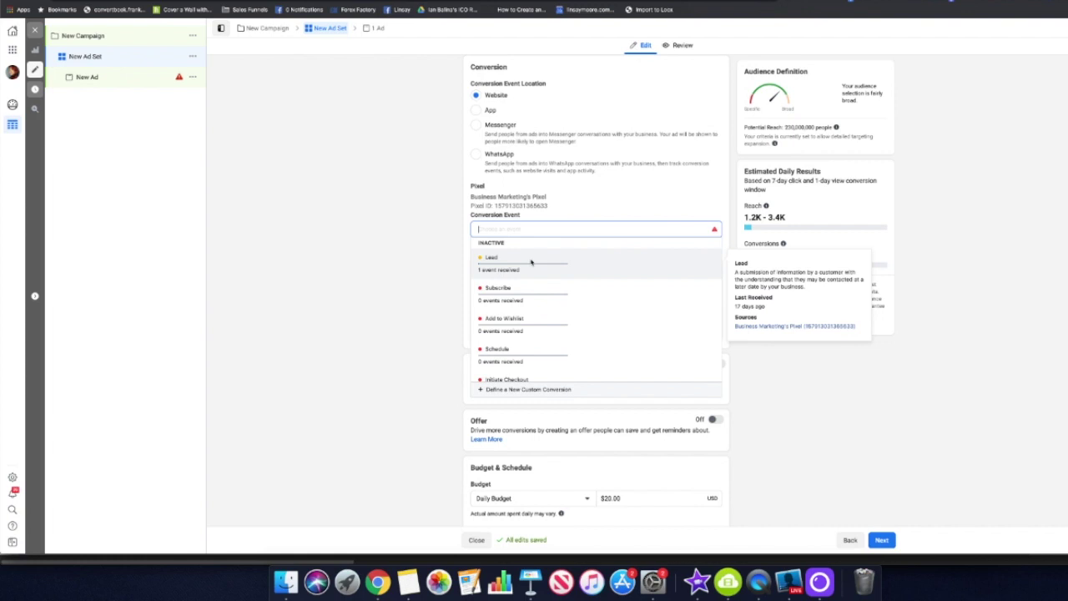
pyautogui.scroll(-2, 531, 264)
pyautogui.scroll(-1, 517, 292)
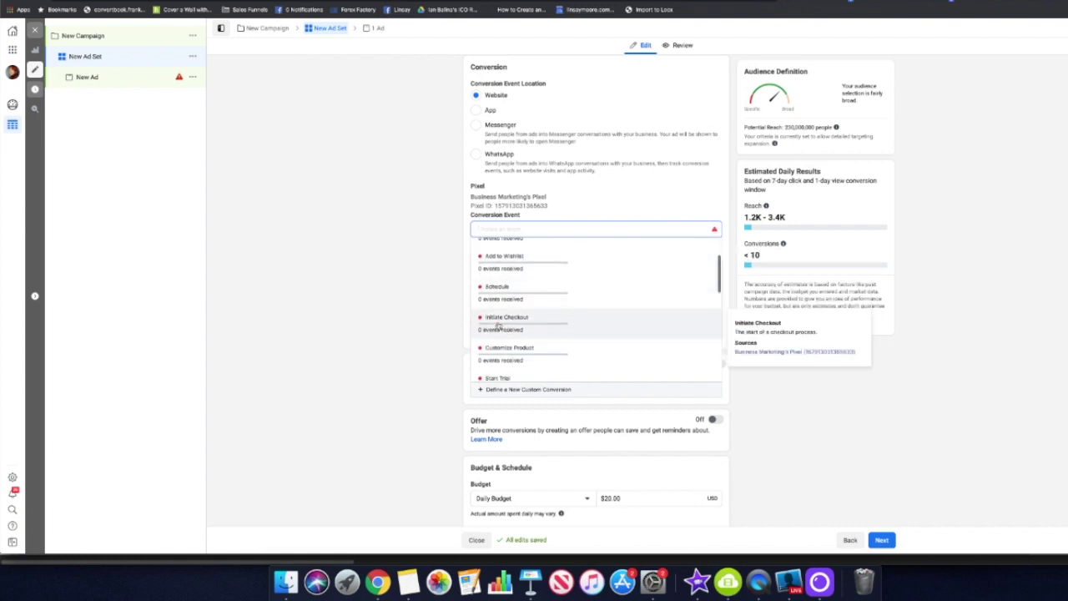
pyautogui.scroll(-3, 498, 325)
pyautogui.scroll(-1, 499, 326)
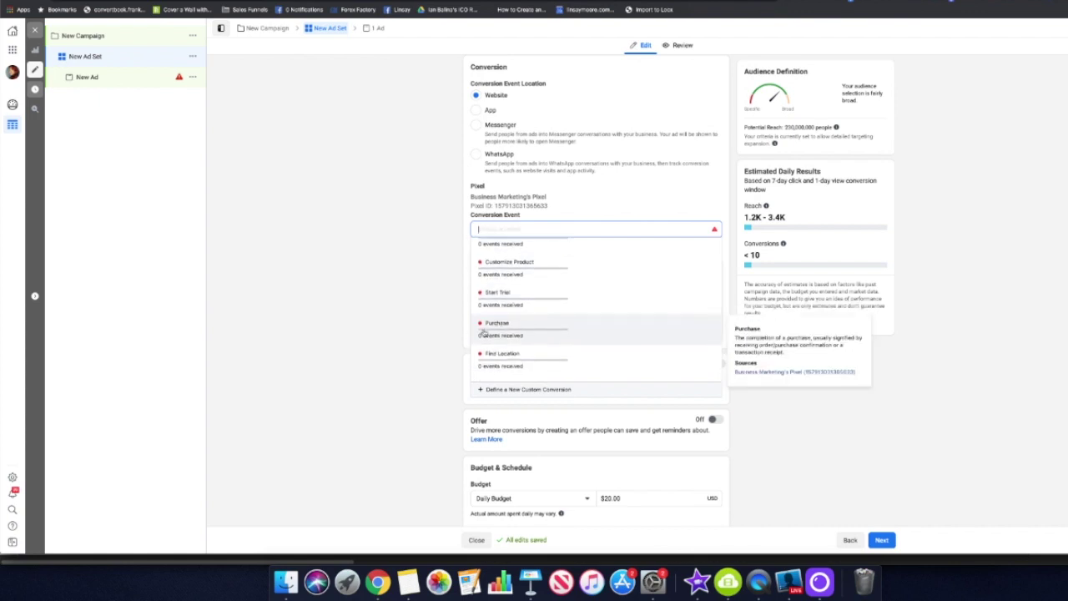
pyautogui.scroll(-3, 484, 334)
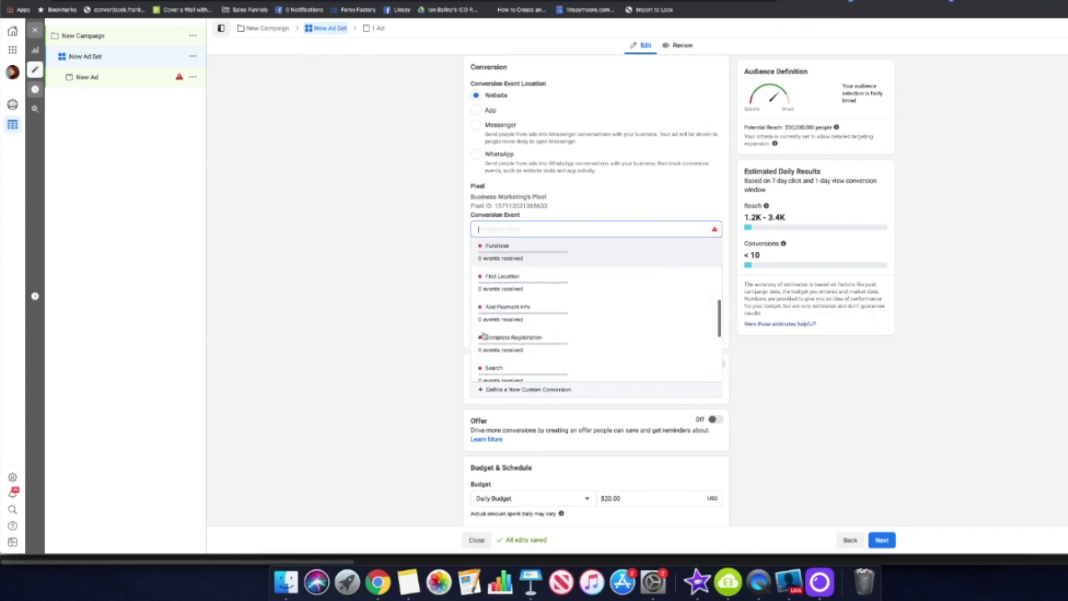
pyautogui.scroll(-3, 537, 336)
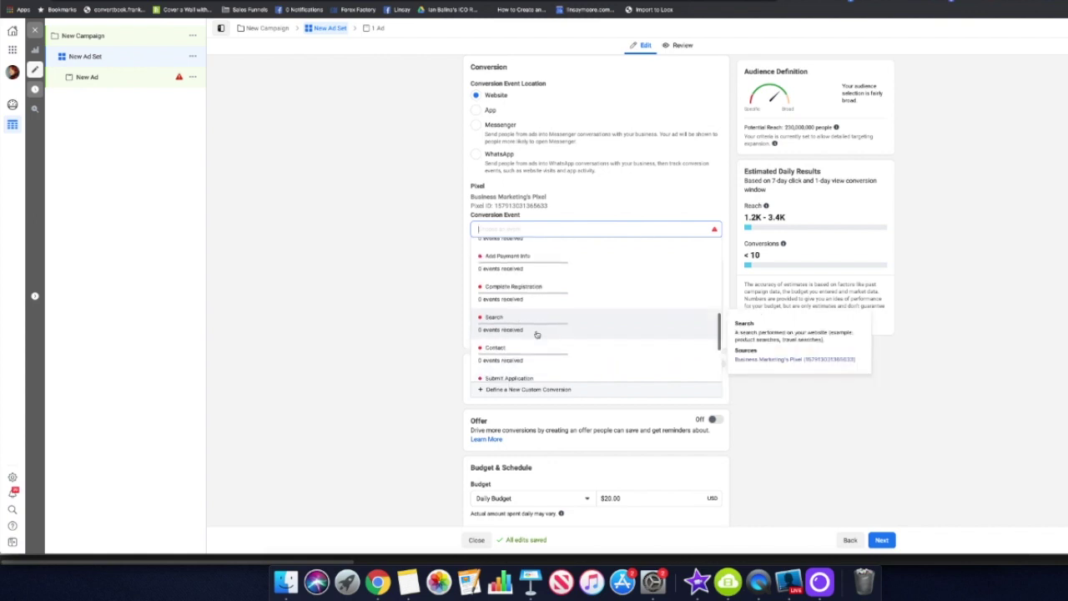
pyautogui.scroll(-1, 537, 335)
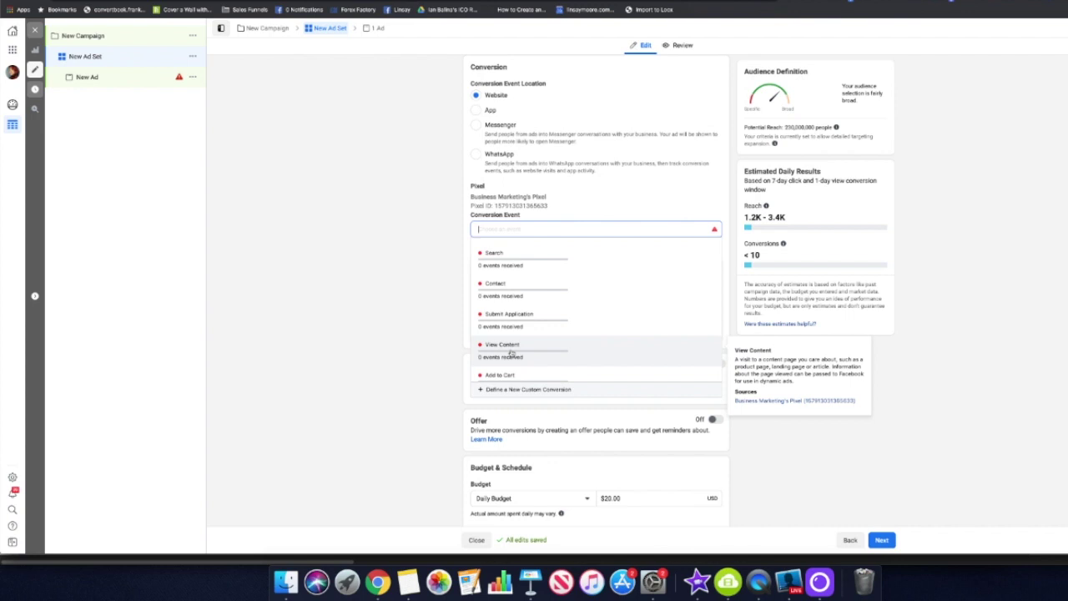
pyautogui.scroll(-2, 512, 353)
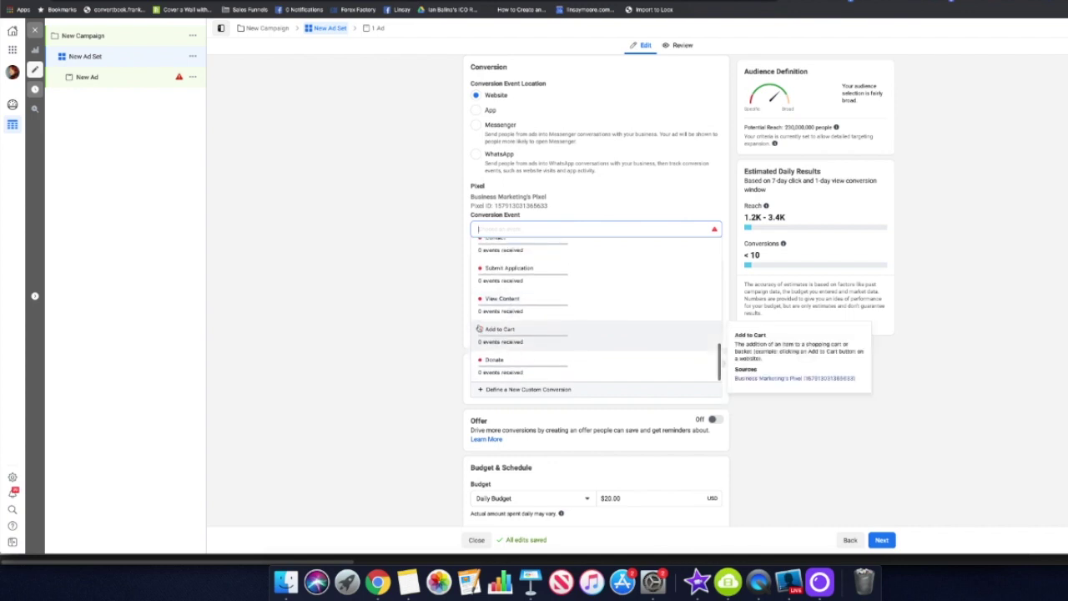